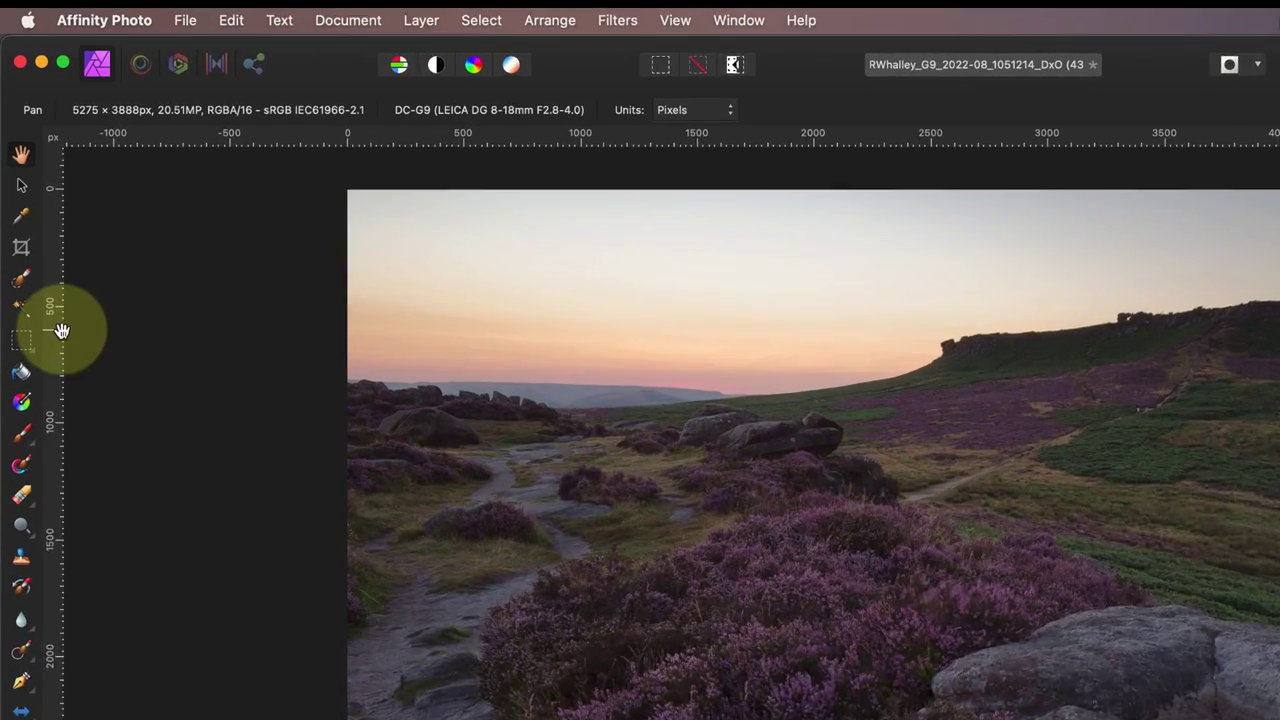
Use the Rectangular Marquee to draw a rectangle over the heather and central rock.
click(20, 342)
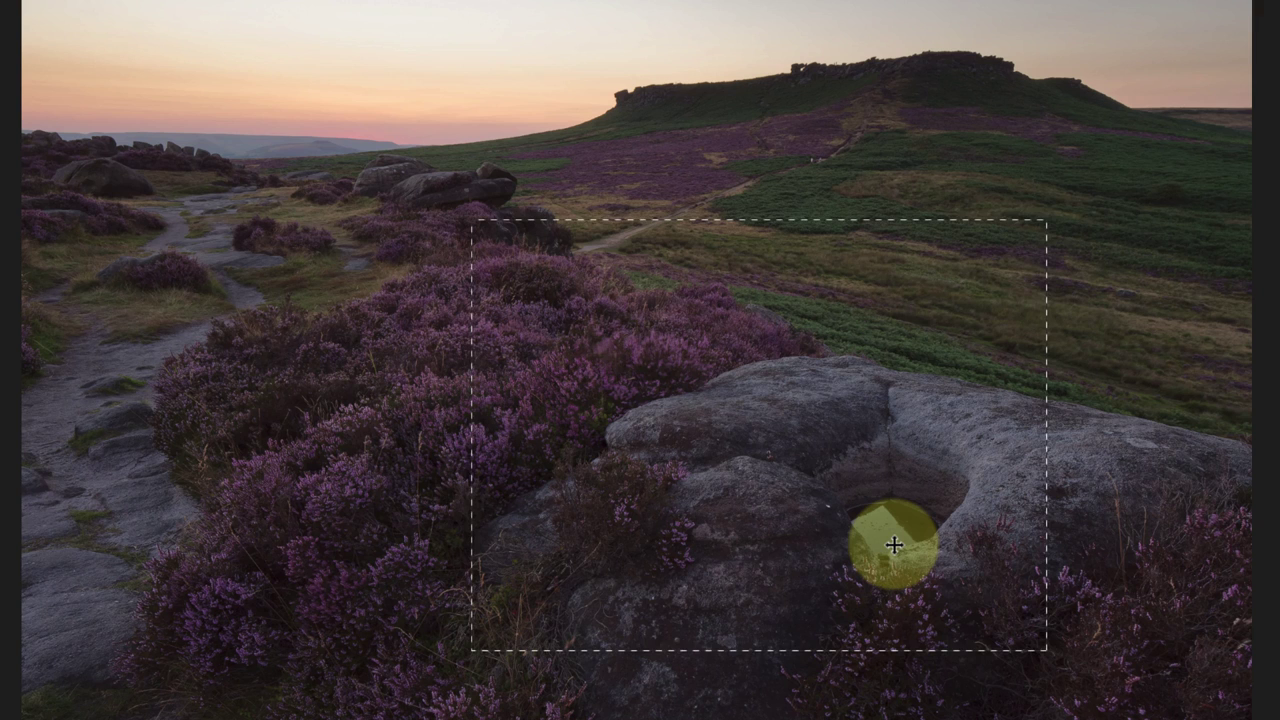
drag(891, 541, 803, 526)
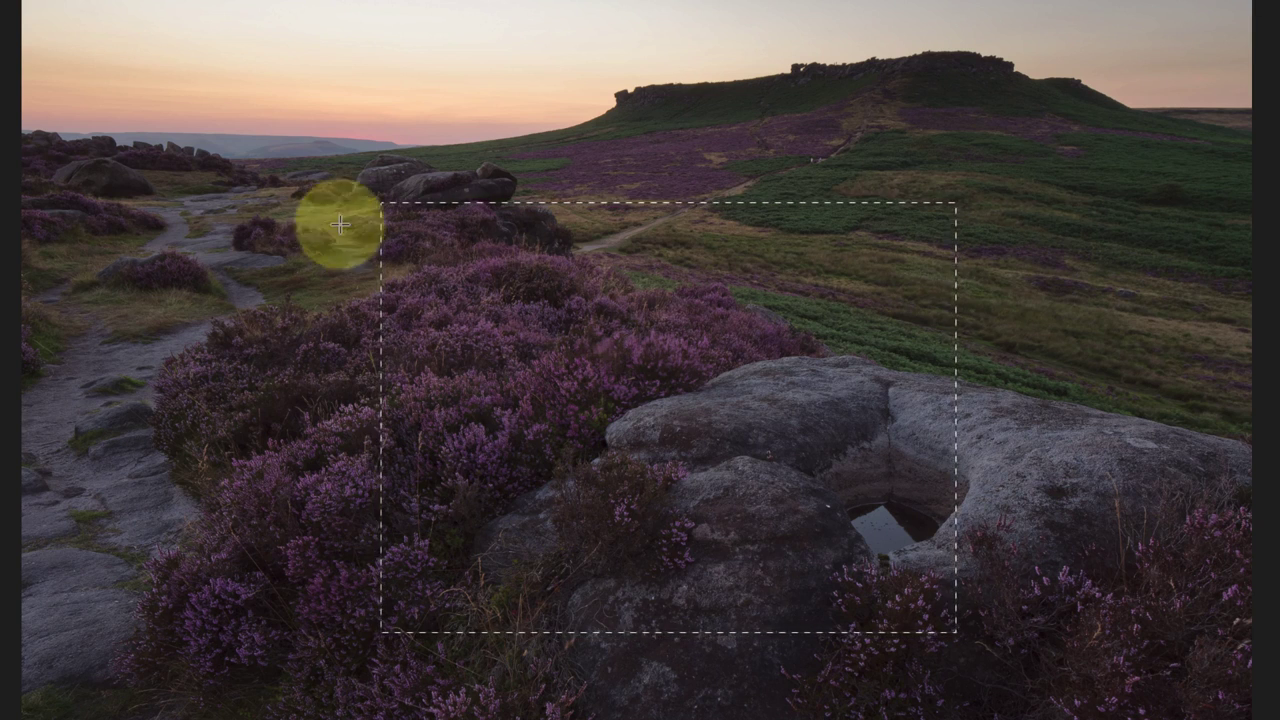
drag(266, 120, 1135, 719)
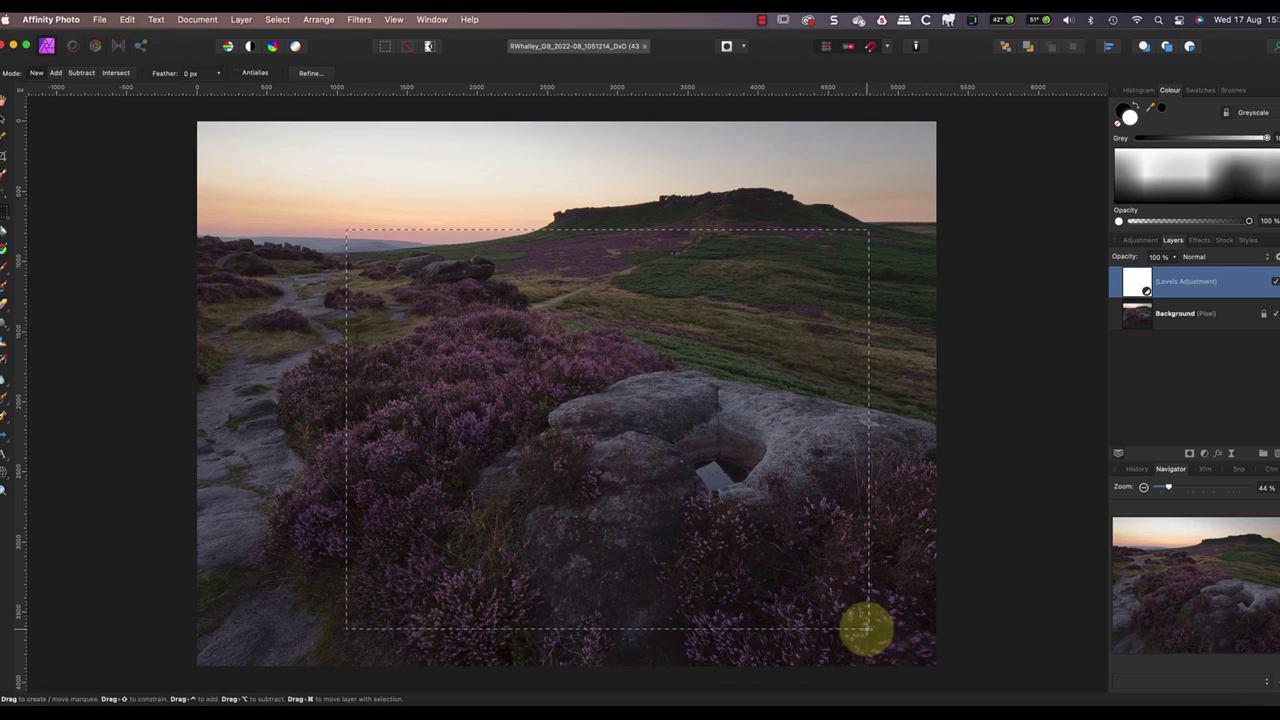
Deselect the resized marquee and draw a new rectangle around the big rock and its pool.
drag(866, 628, 787, 575)
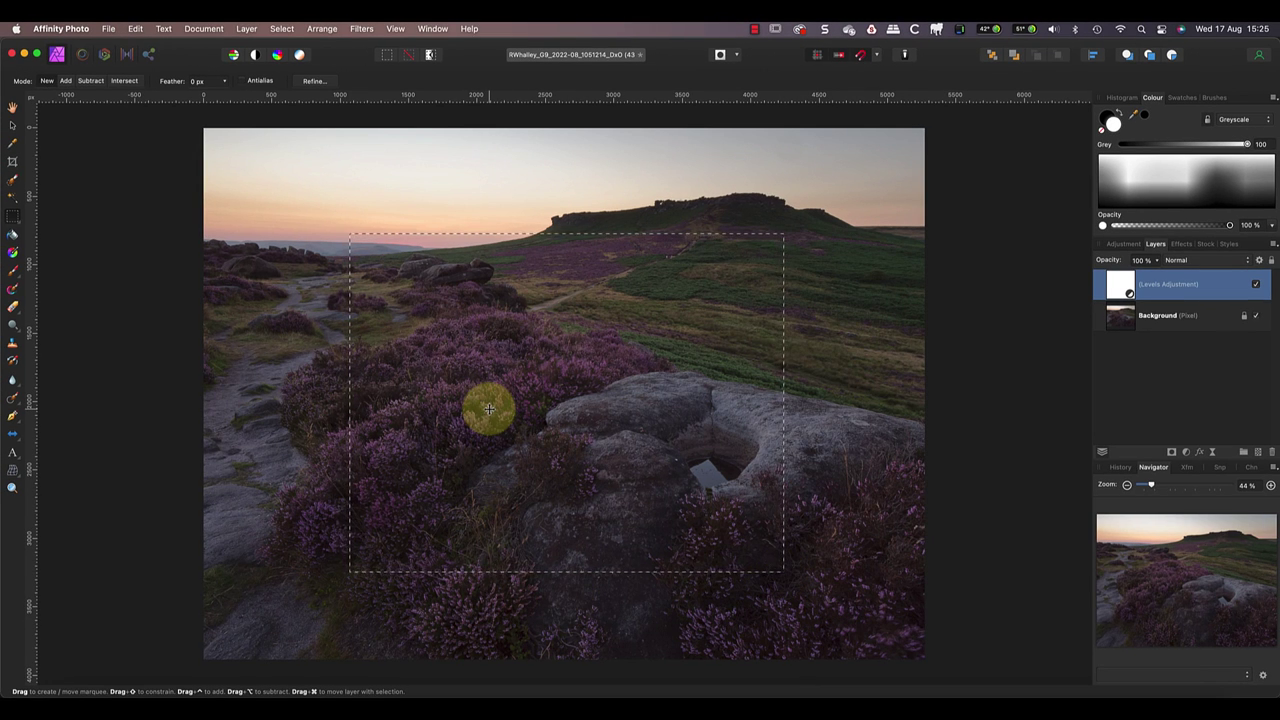
drag(489, 408, 460, 390)
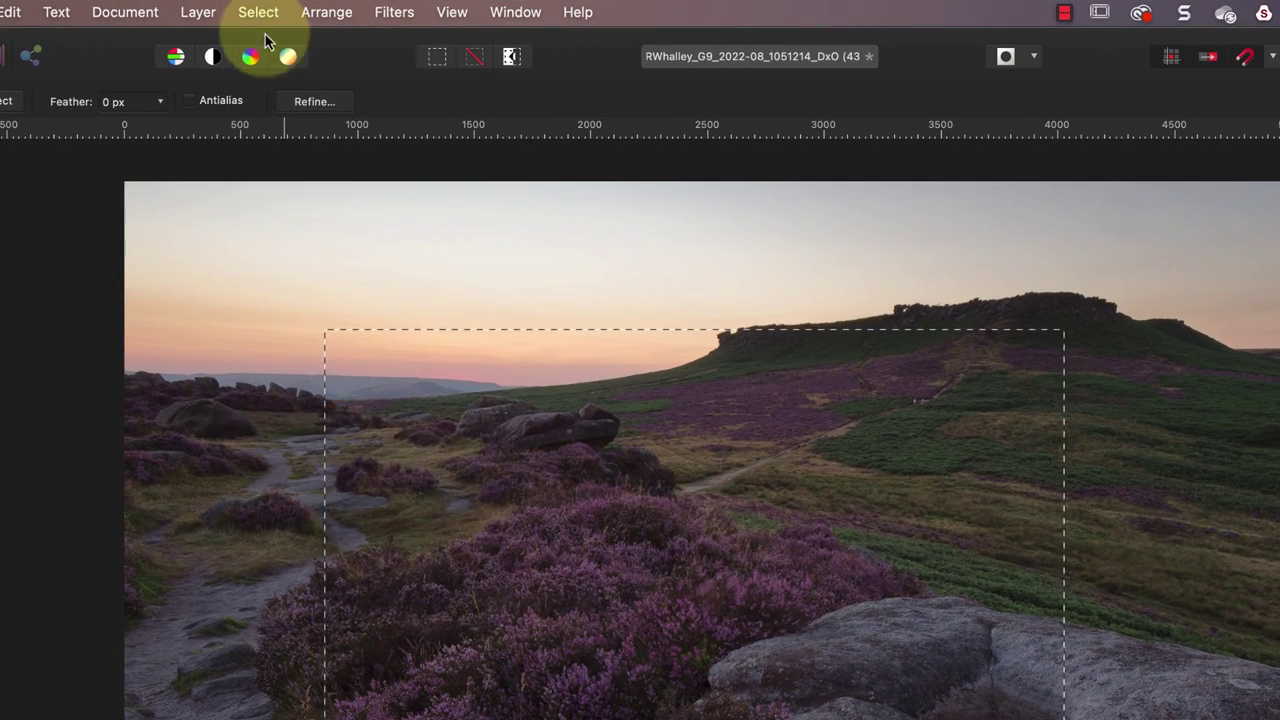
click(282, 29)
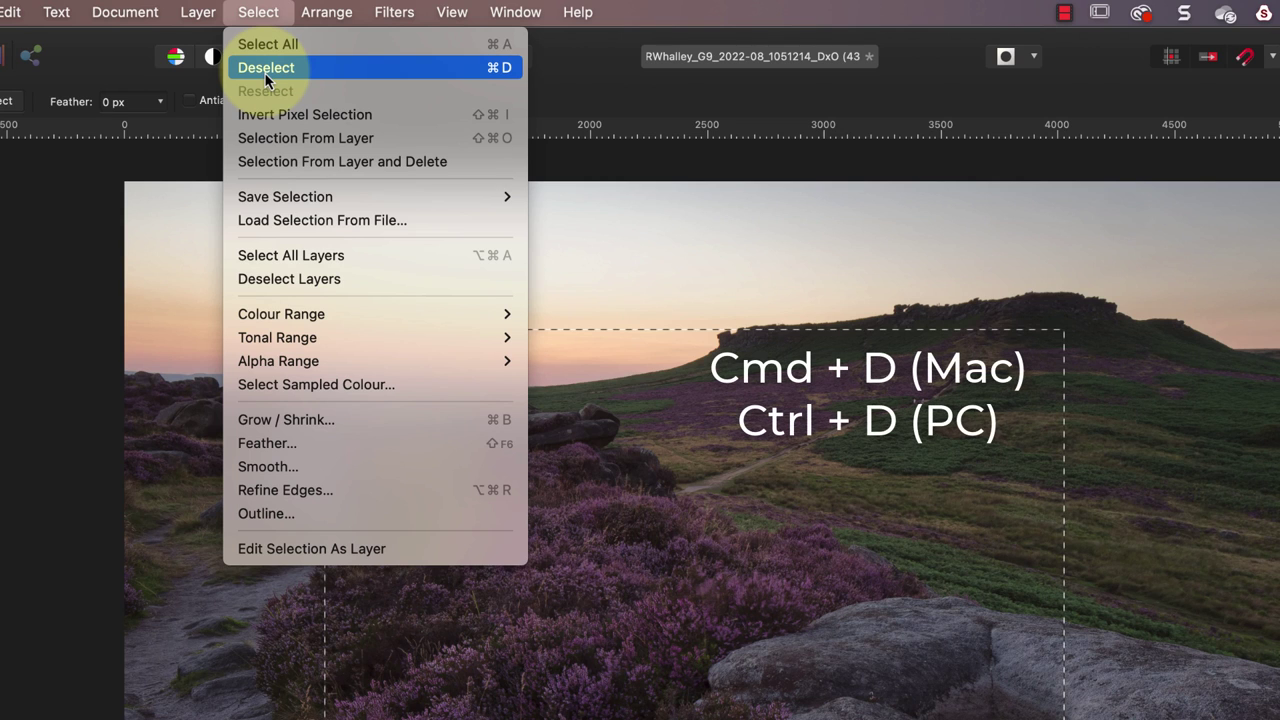
click(266, 70)
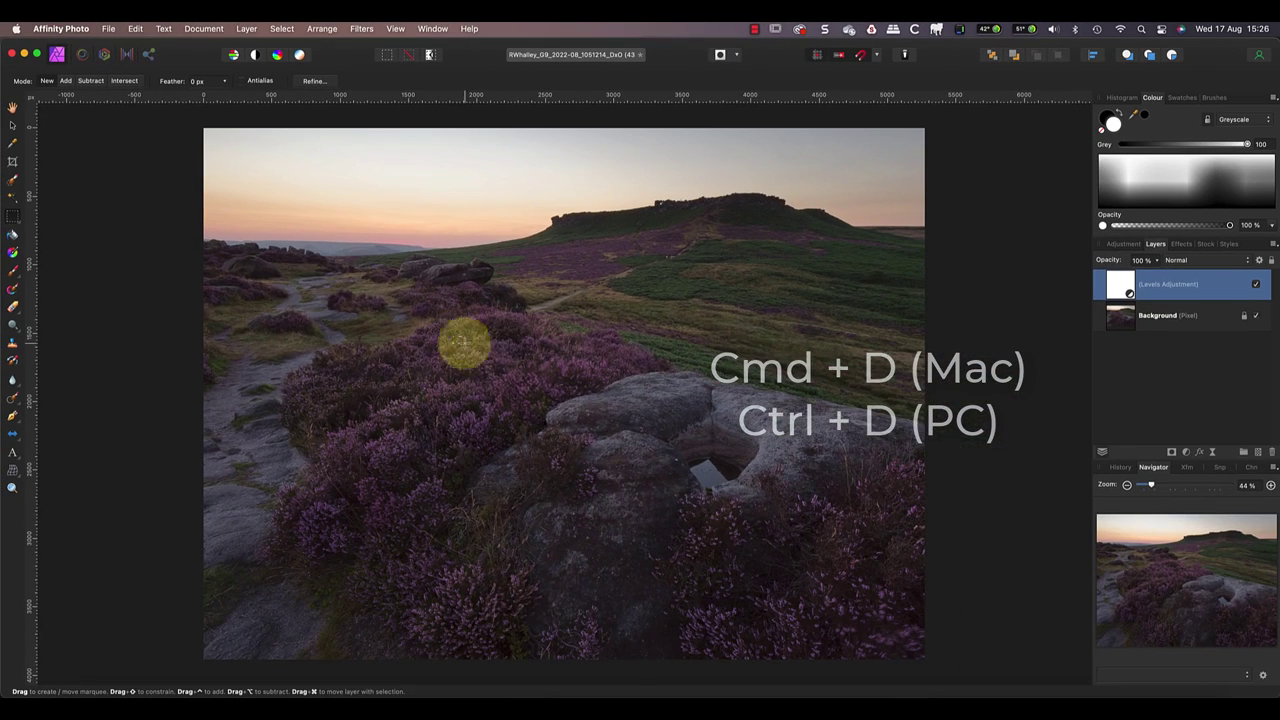
drag(492, 413, 878, 657)
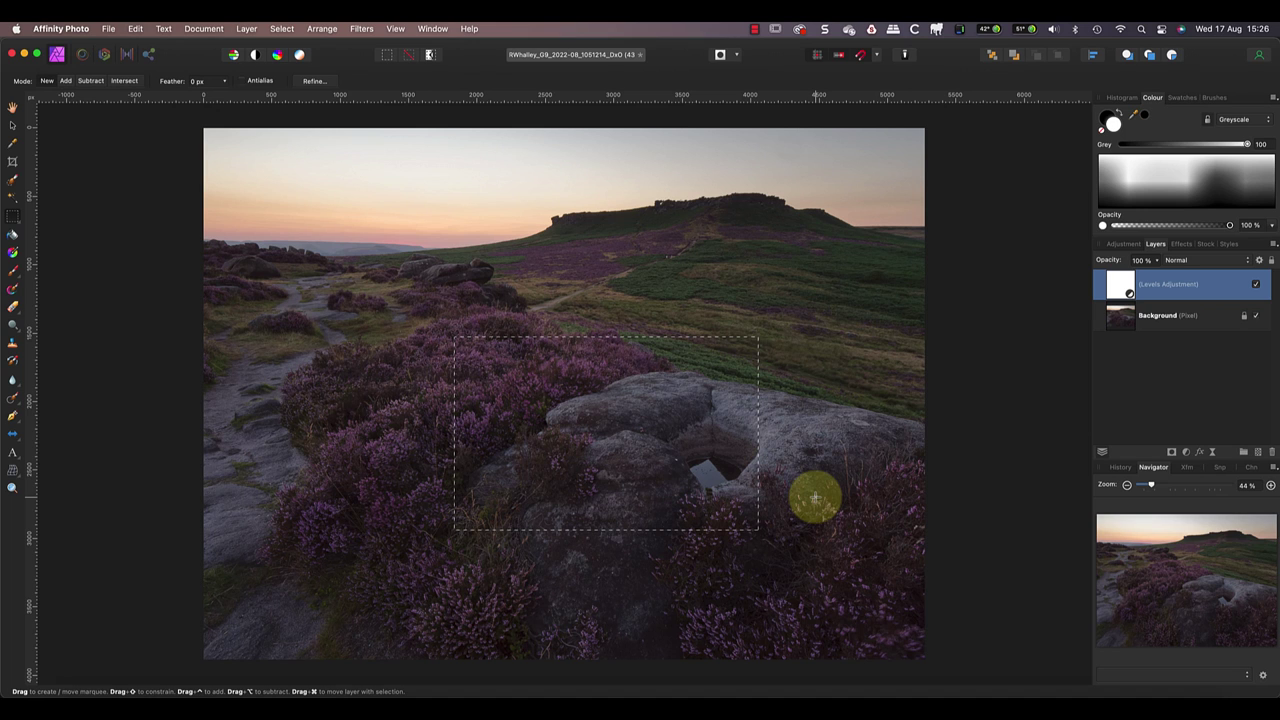
In Add mode, add three rectangles over the heather, lower left and lower right.
click(65, 81)
drag(378, 276, 564, 438)
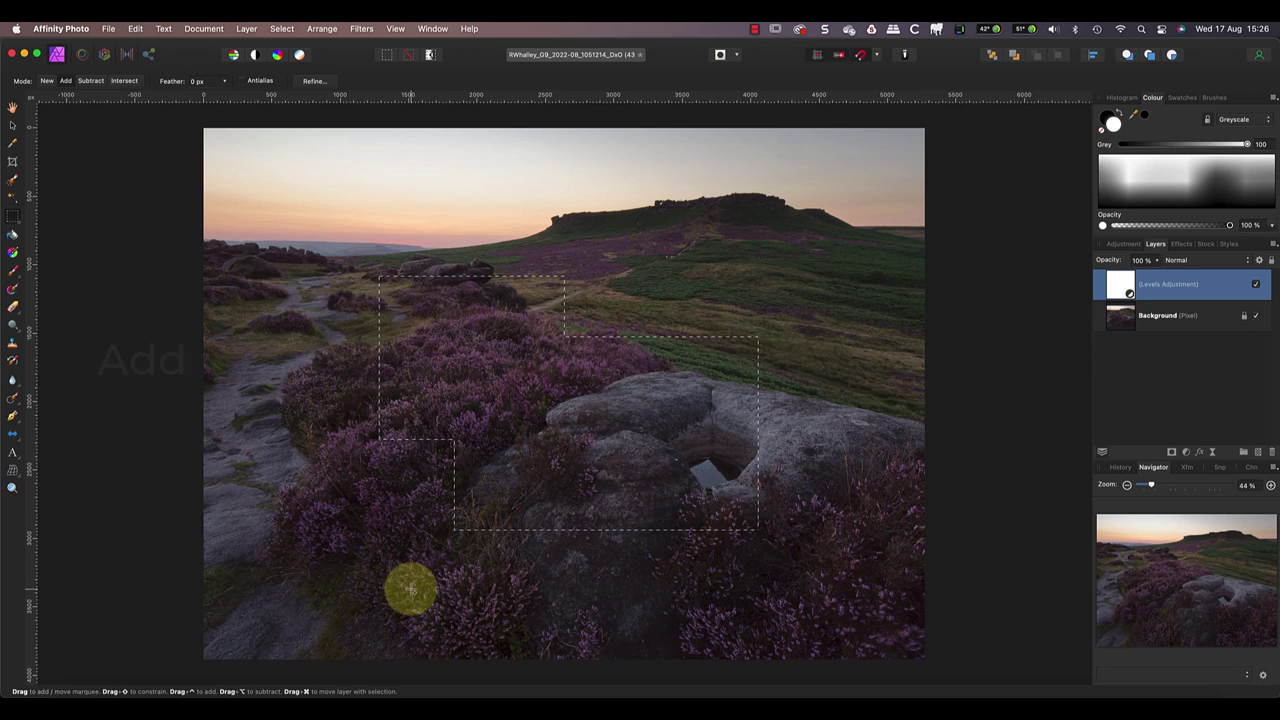
drag(385, 487, 502, 564)
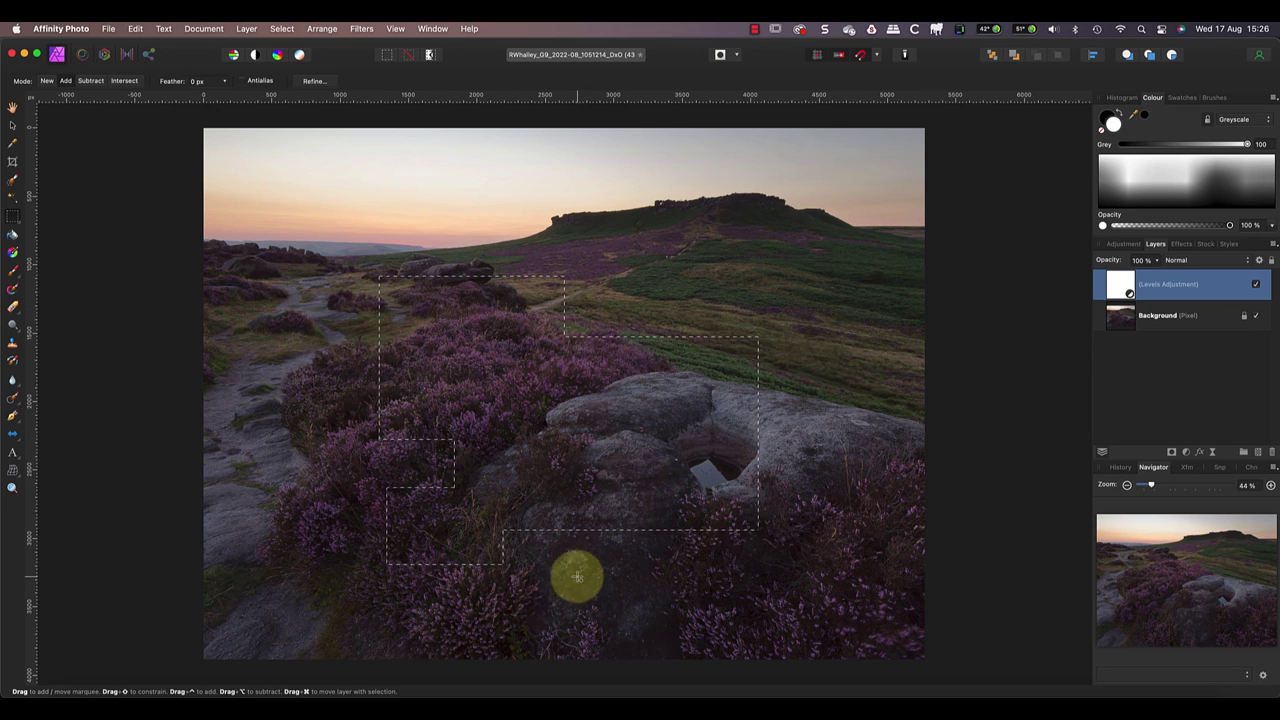
drag(590, 573, 793, 648)
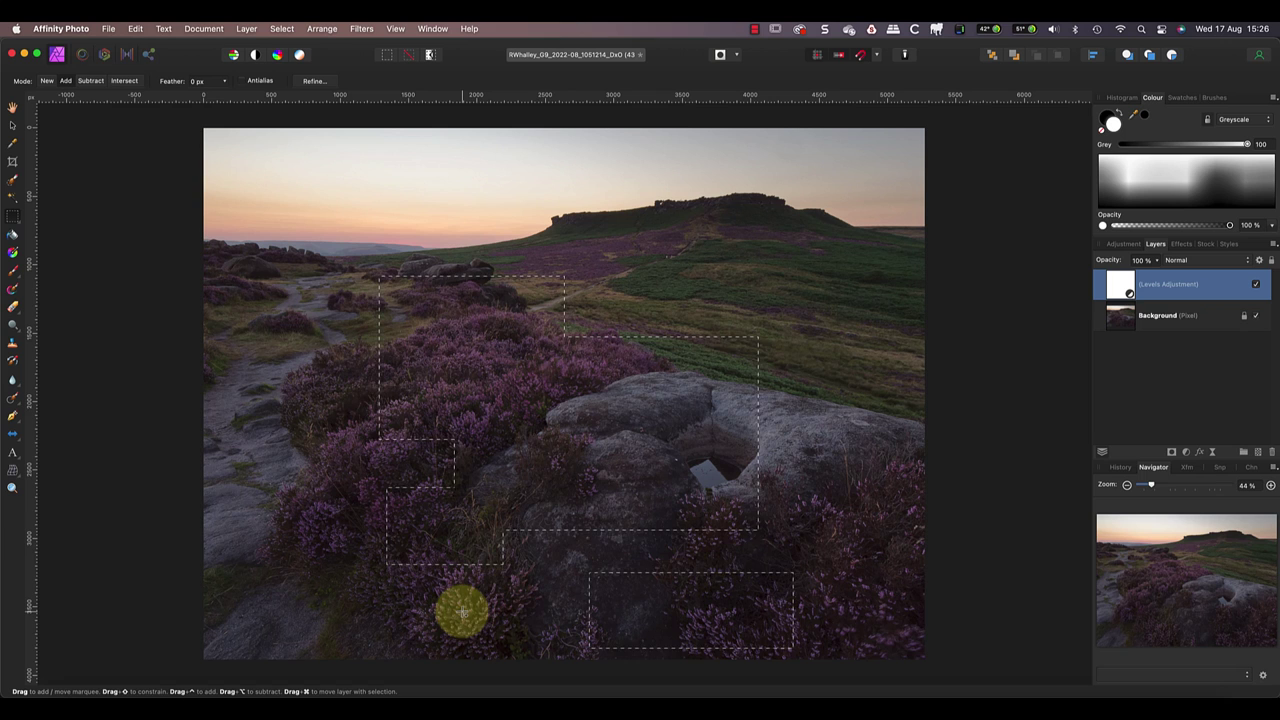
Subtract the lower-left area and a small rectangle, then intersect down to the rock's hollow.
click(90, 80)
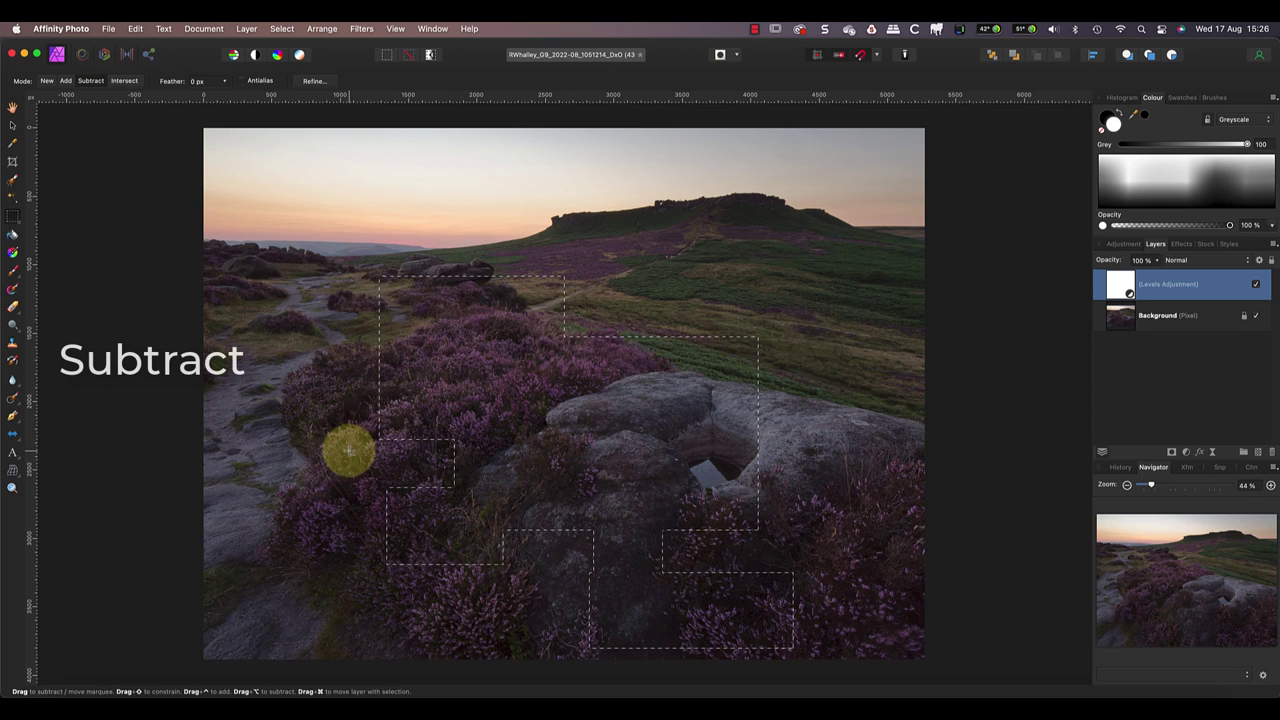
drag(346, 450, 596, 650)
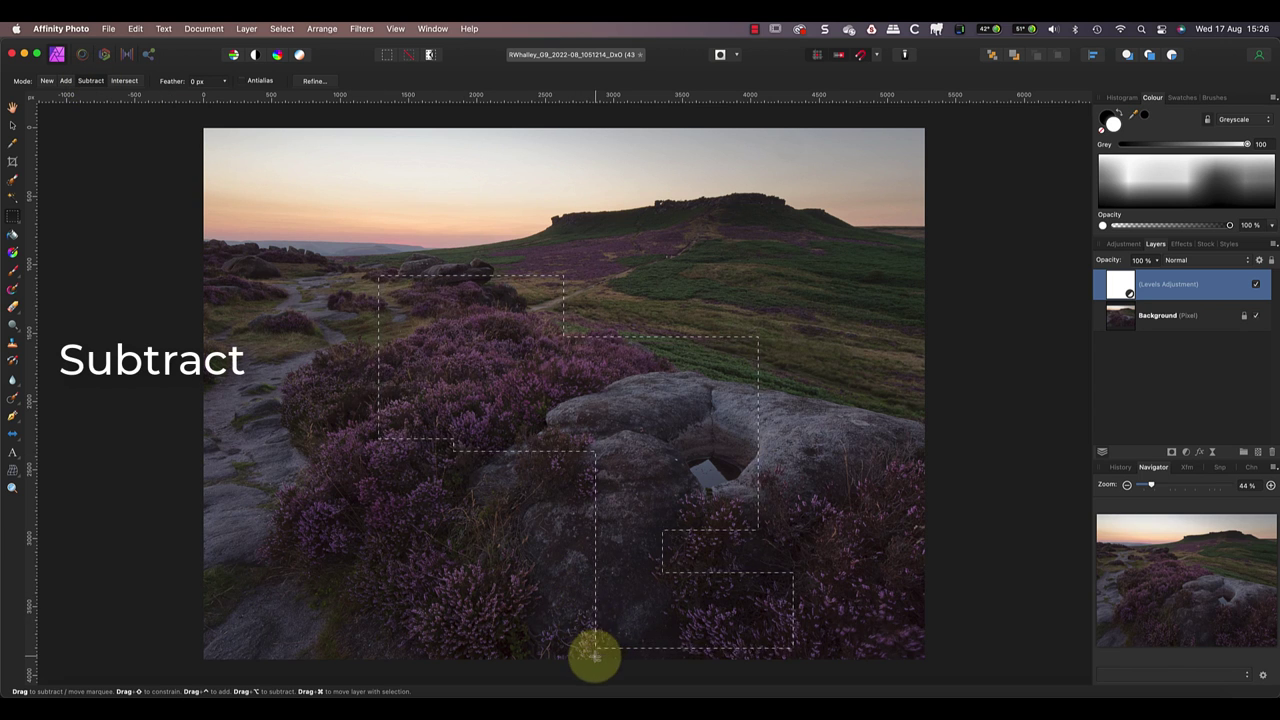
drag(469, 325, 541, 404)
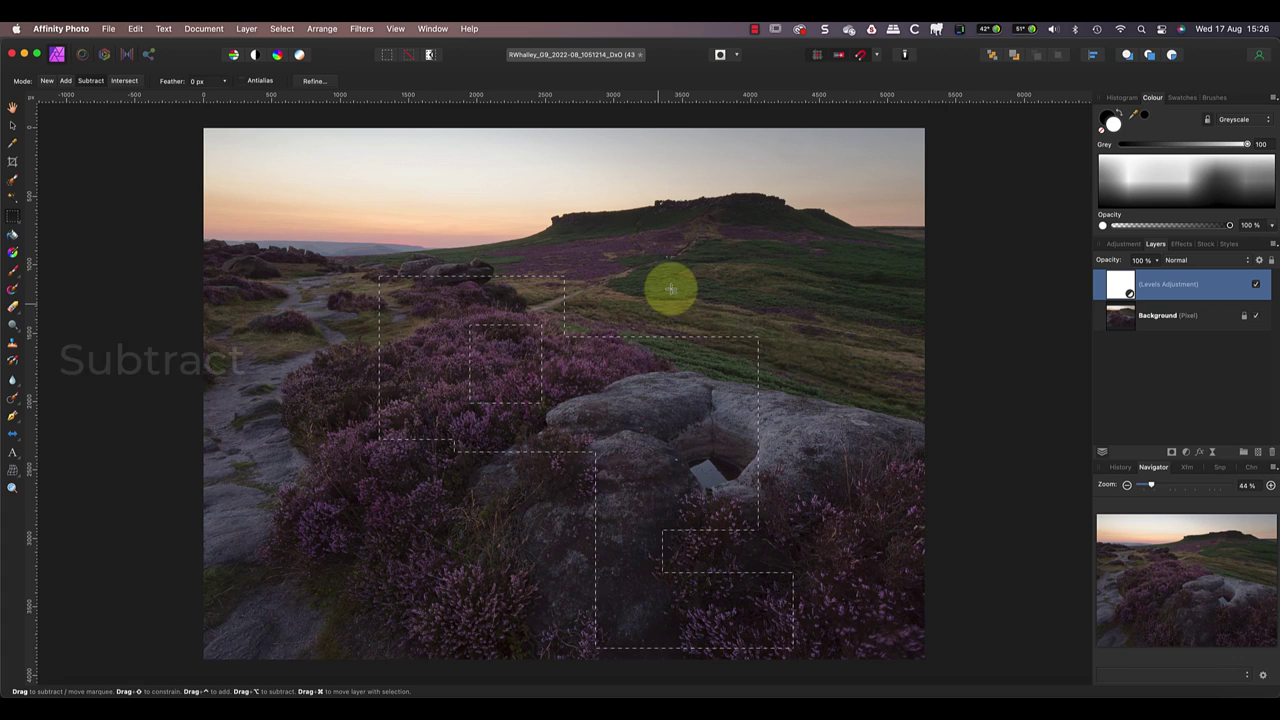
click(125, 81)
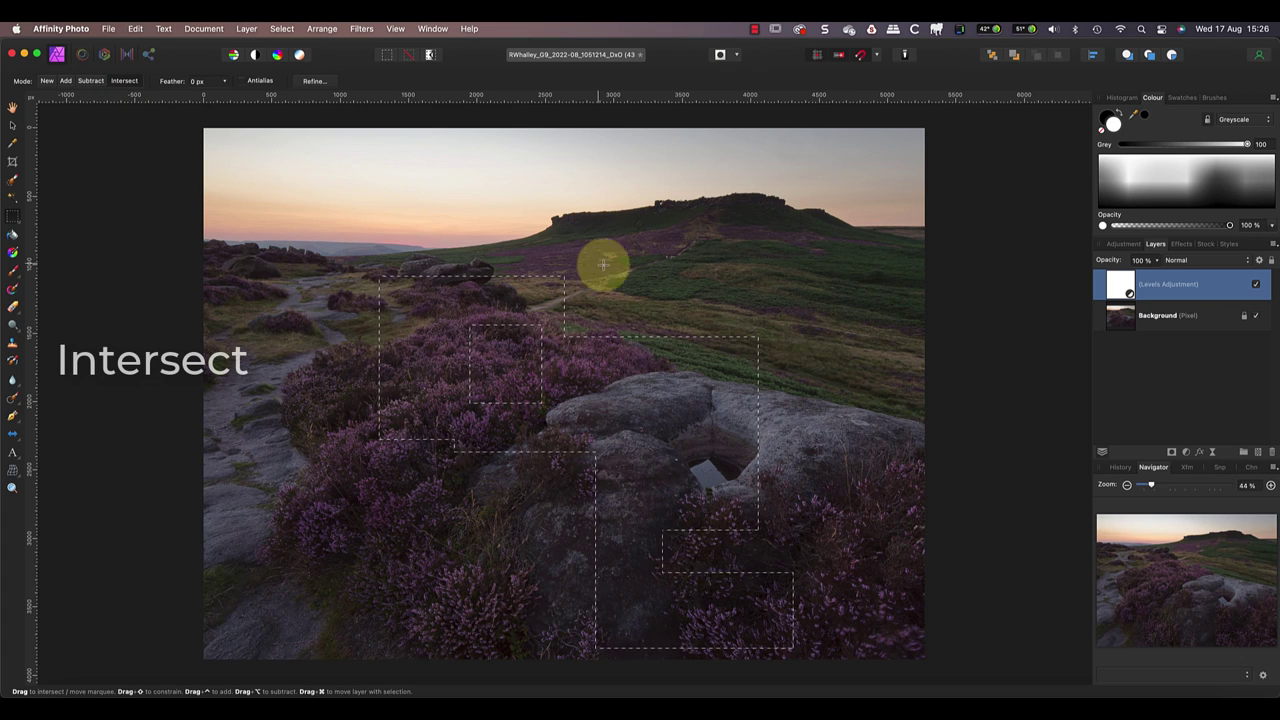
drag(809, 237, 615, 462)
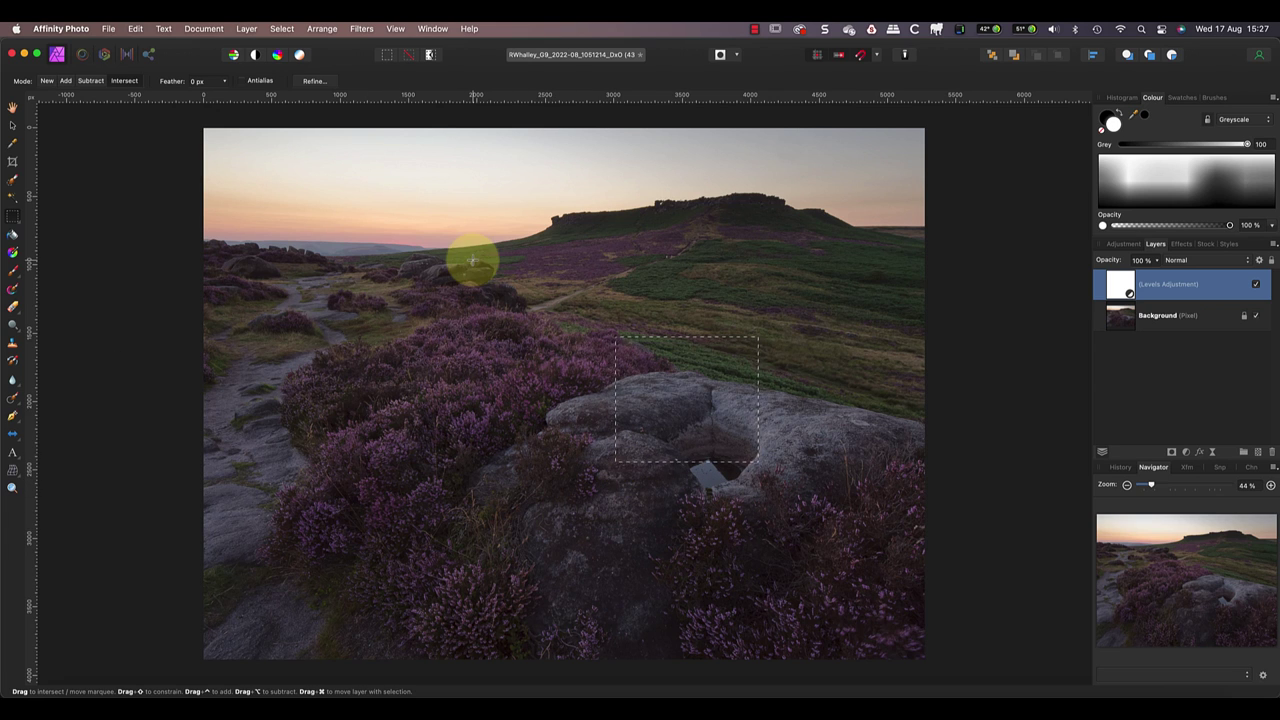
Set selection mode to New and choose the Freehand Selection Tool from the marquee flyout.
click(50, 82)
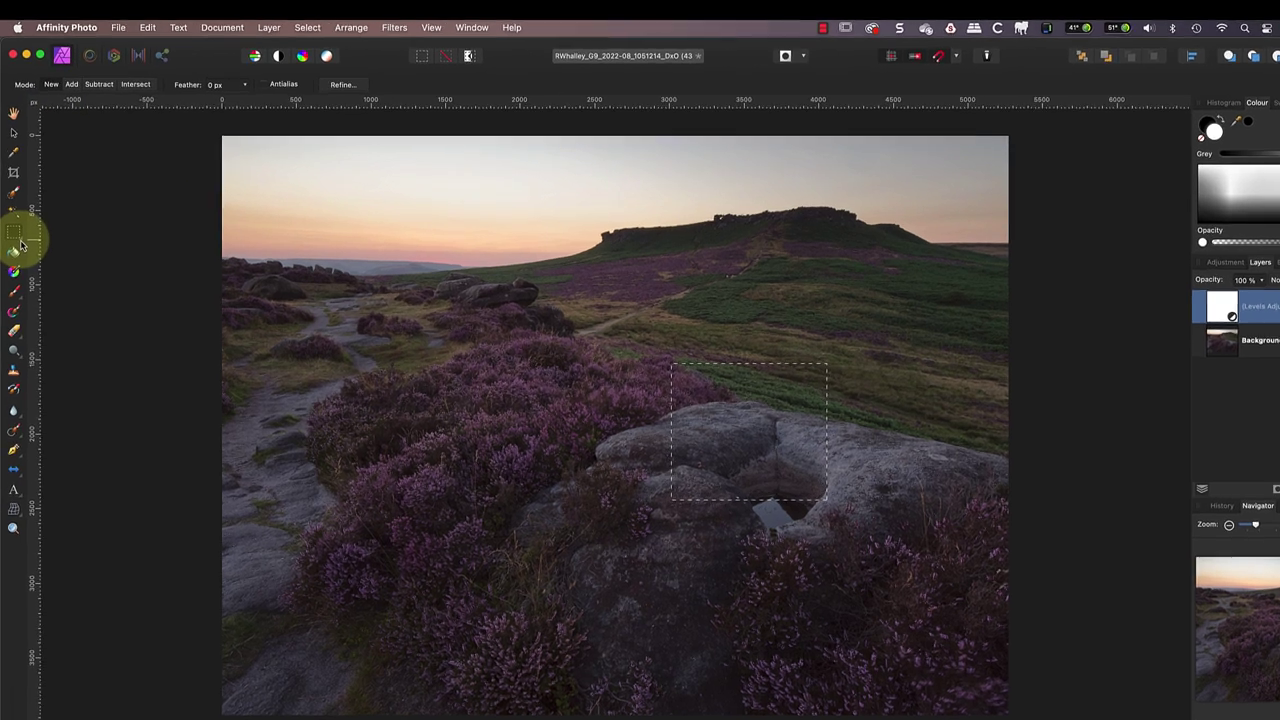
drag(18, 229, 108, 283)
drag(230, 558, 229, 545)
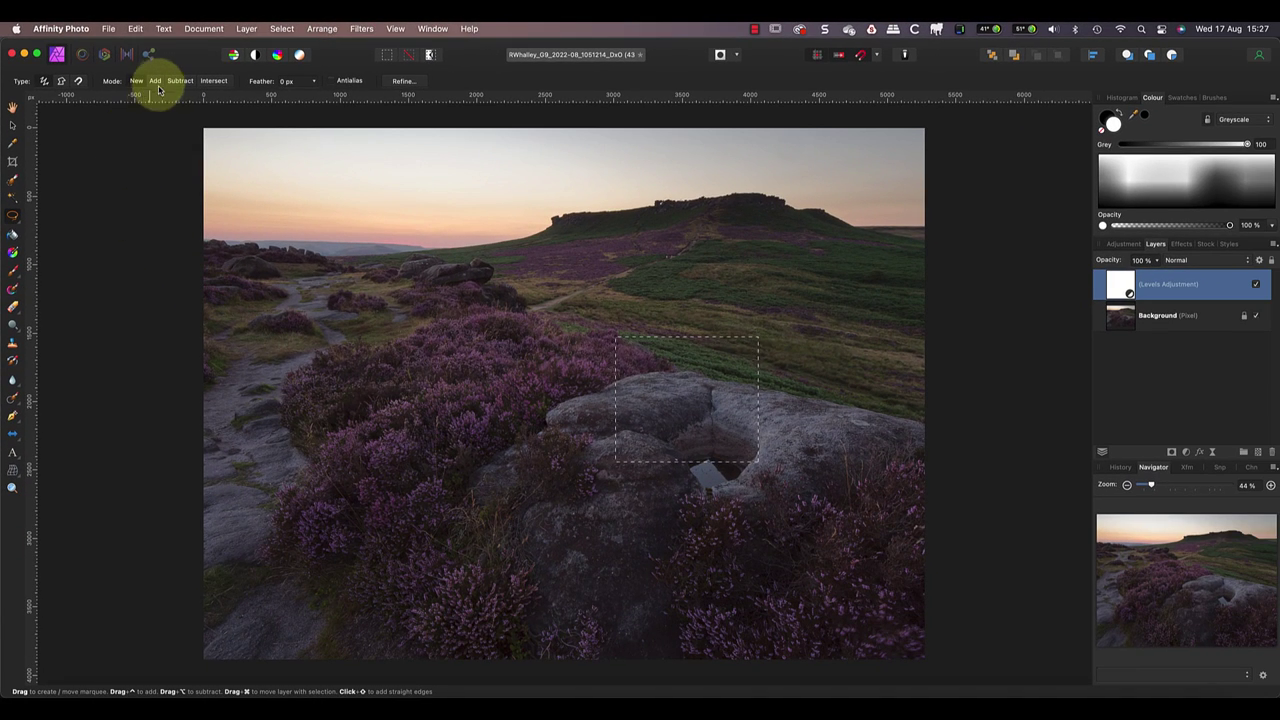
In Add mode, freehand-trace the horizon sky and a closed loop around the big rock.
click(156, 84)
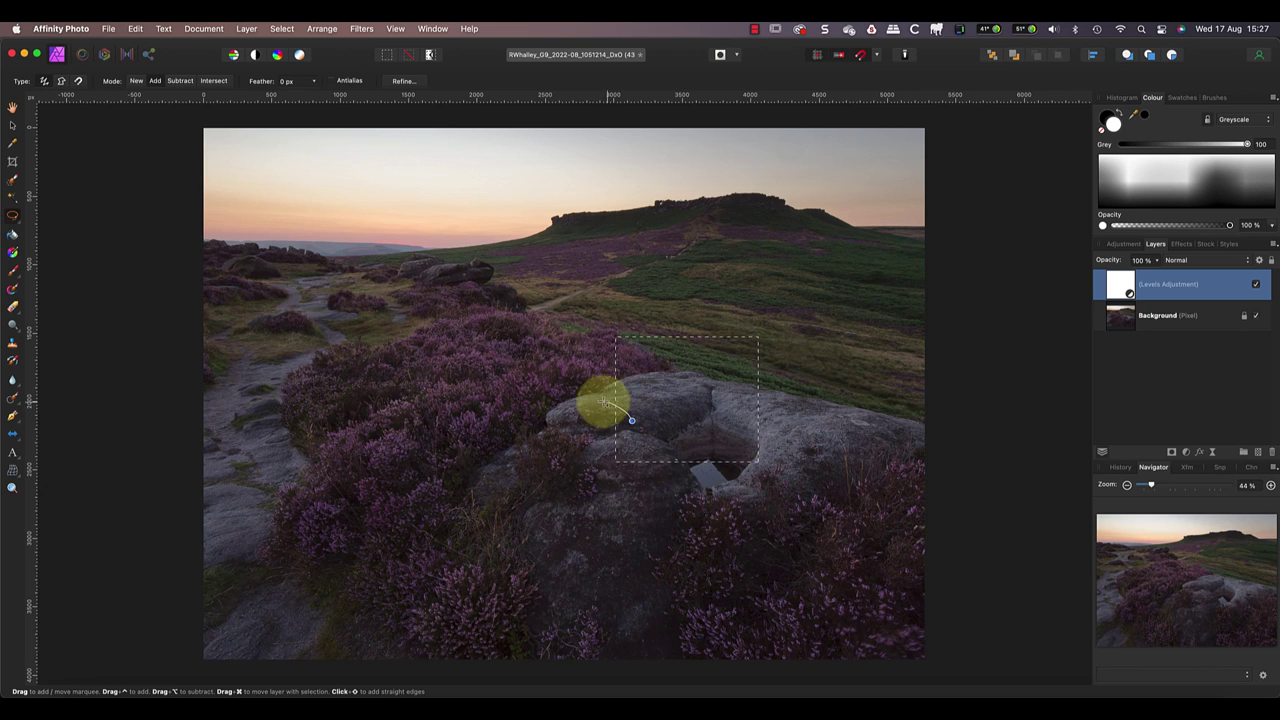
mouse_move(604, 403)
mouse_down()
mouse_move(534, 418)
mouse_move(525, 495)
mouse_move(549, 538)
mouse_move(614, 555)
mouse_move(666, 517)
mouse_up()
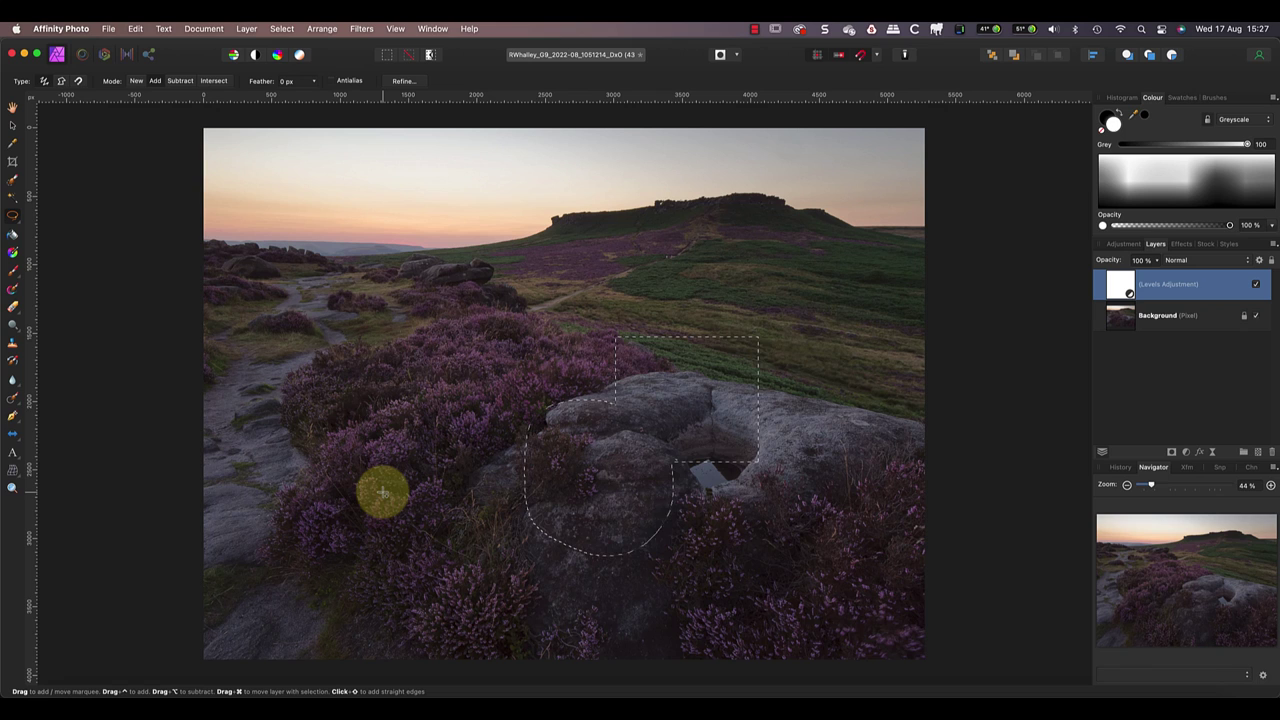
mouse_move(204, 238)
mouse_down()
mouse_move(471, 245)
mouse_move(573, 213)
mouse_move(745, 196)
mouse_move(926, 224)
mouse_move(928, 138)
mouse_move(700, 113)
mouse_move(256, 114)
mouse_move(179, 139)
mouse_move(199, 240)
mouse_up()
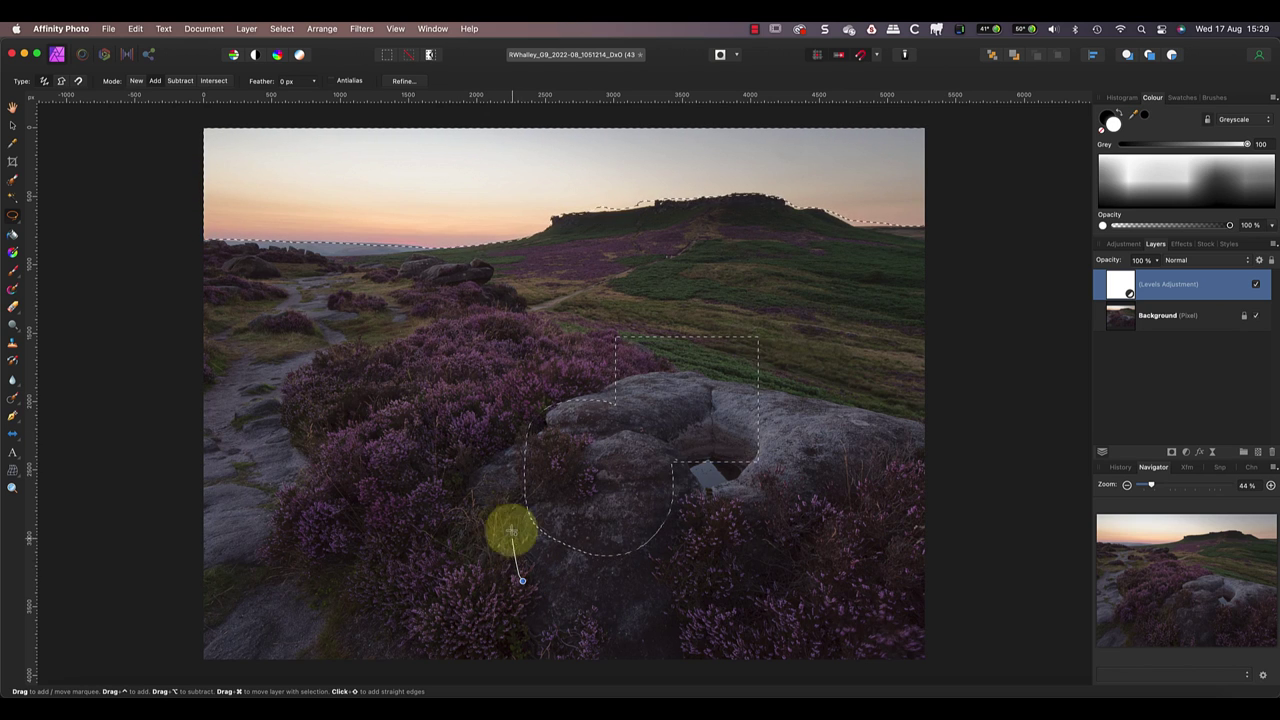
mouse_move(544, 380)
mouse_down()
mouse_move(627, 319)
mouse_move(725, 325)
mouse_move(864, 372)
mouse_move(899, 419)
mouse_move(901, 476)
mouse_move(840, 571)
mouse_move(634, 618)
mouse_up()
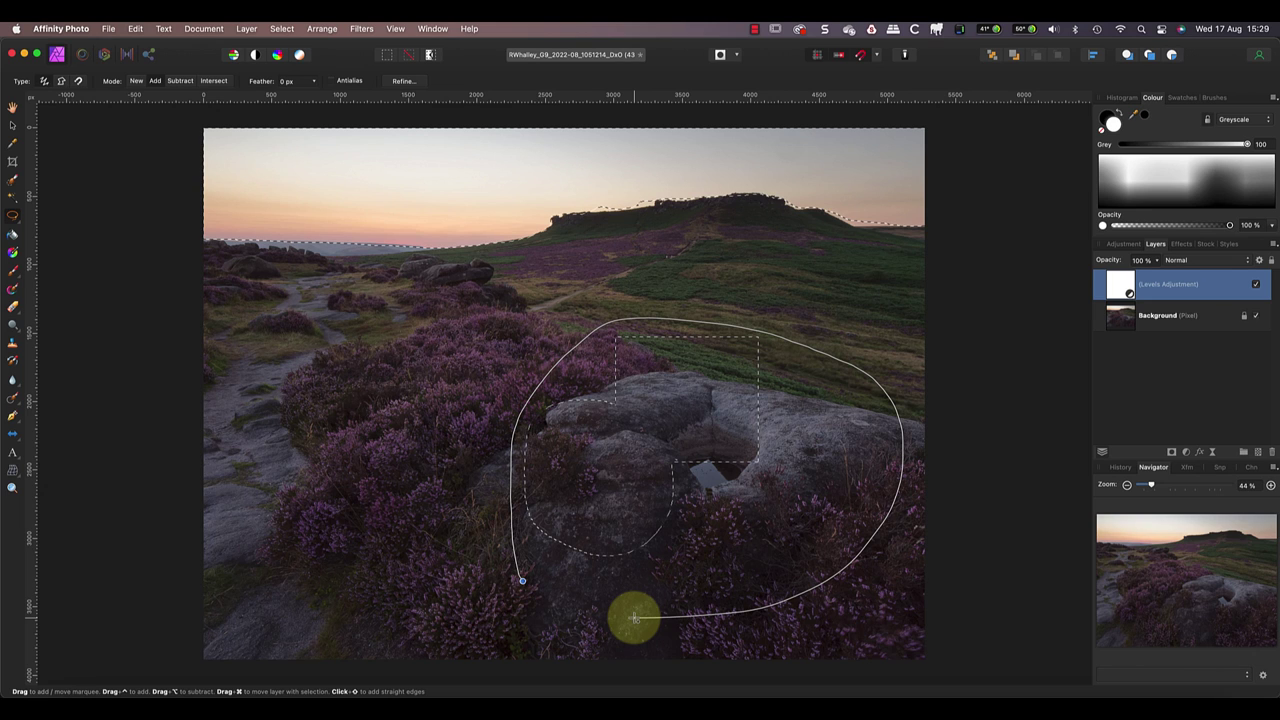
drag(634, 618, 631, 614)
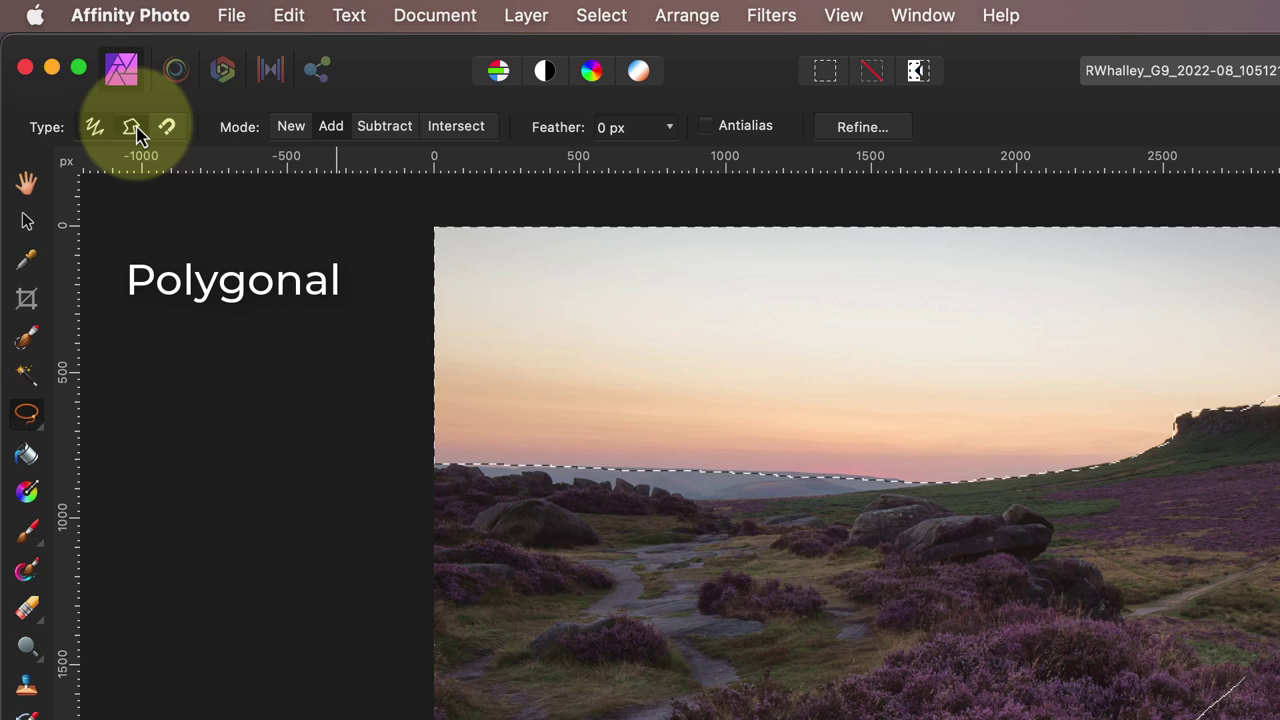
In New mode, draw a polygonal freehand selection around the rocks and heather beside the path.
click(292, 127)
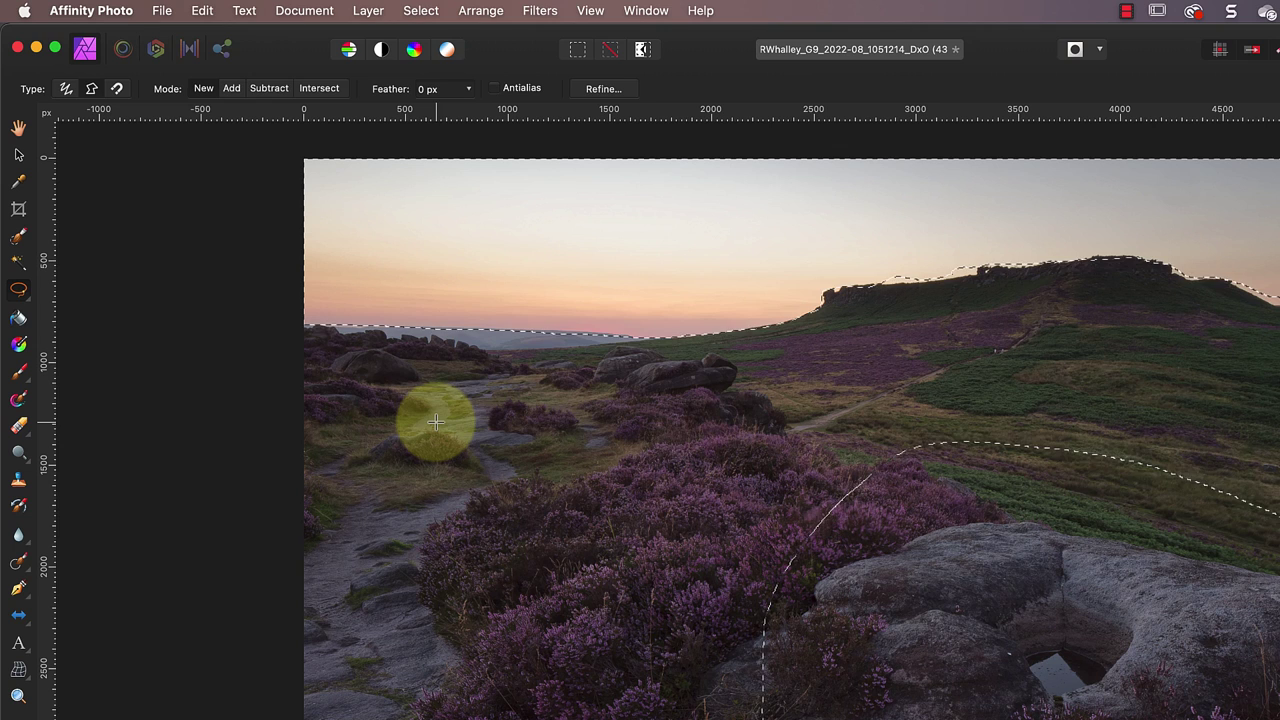
drag(436, 422, 605, 451)
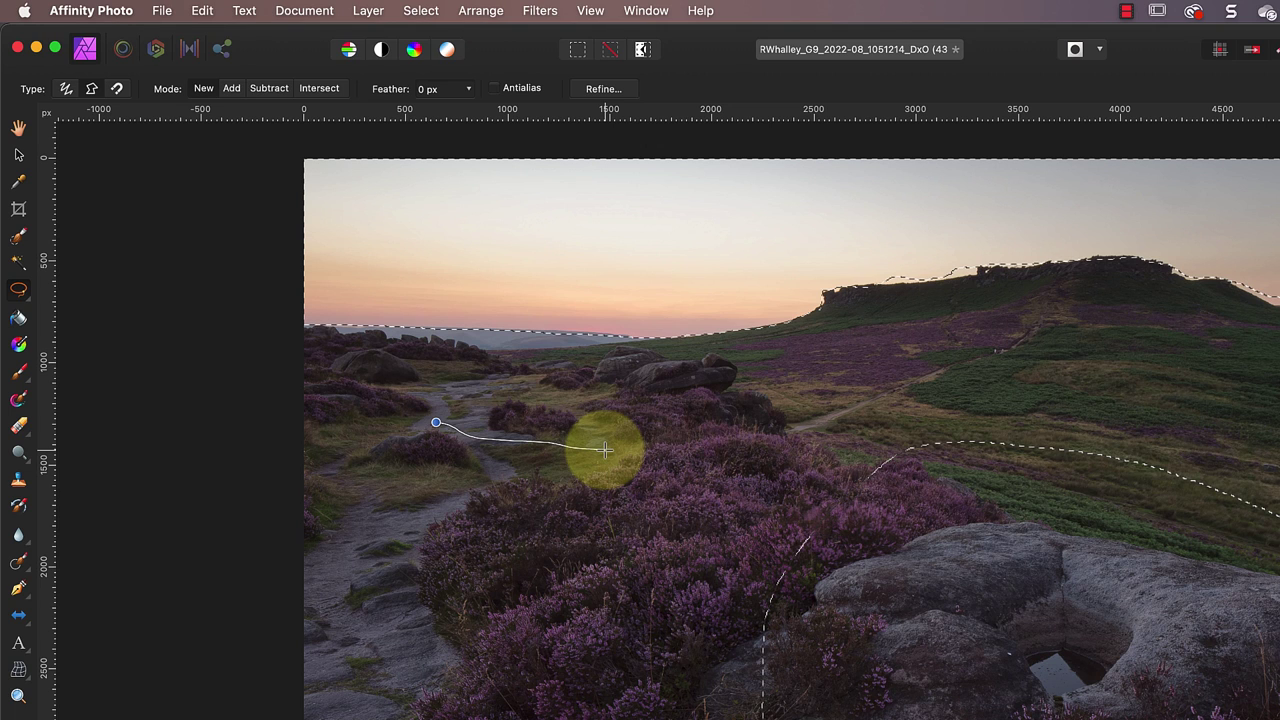
click(808, 370)
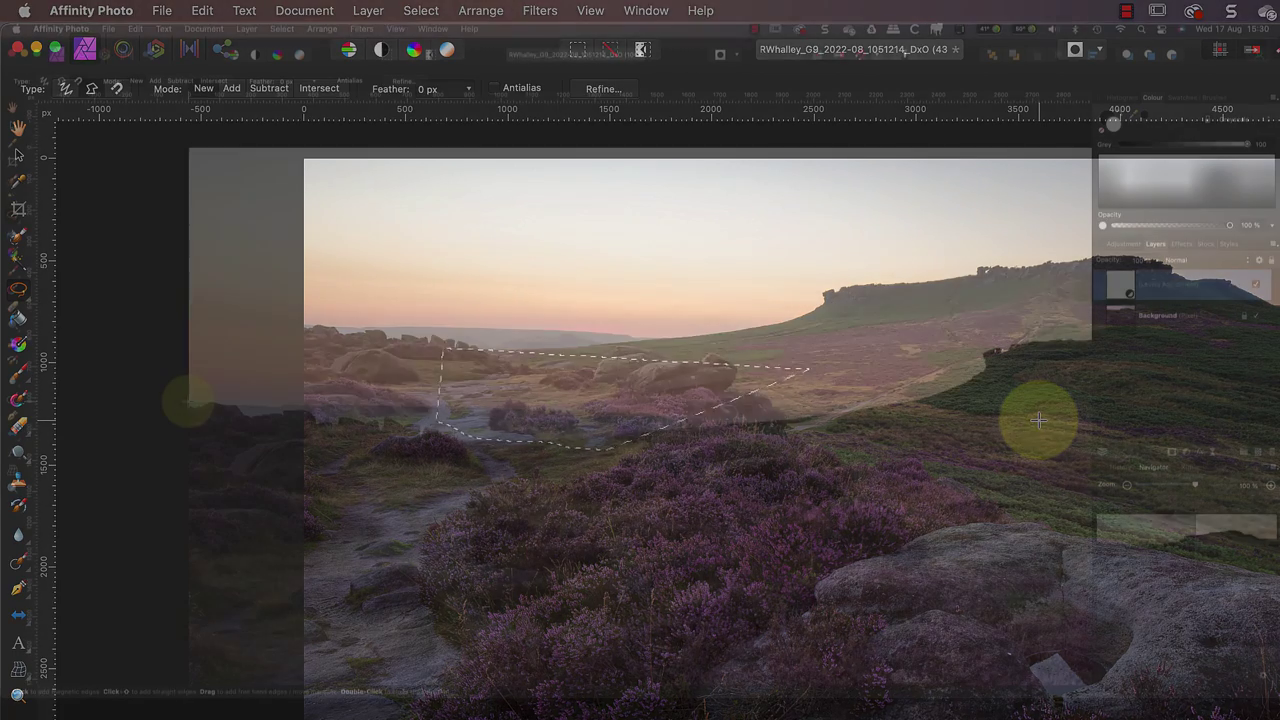
Trace the selection edge along the horizon from the left edge, looping back around the sky.
click(189, 401)
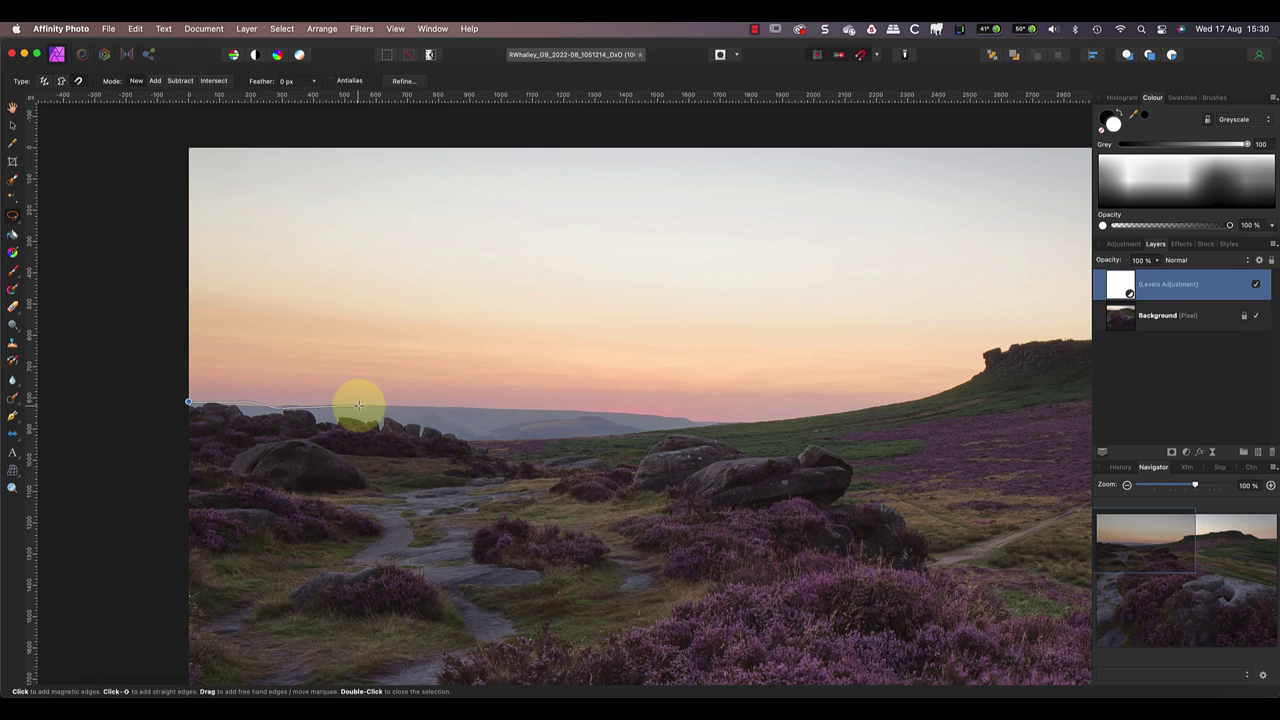
drag(359, 404, 668, 413)
mouse_move(740, 421)
mouse_down()
mouse_move(893, 404)
mouse_move(980, 371)
mouse_up()
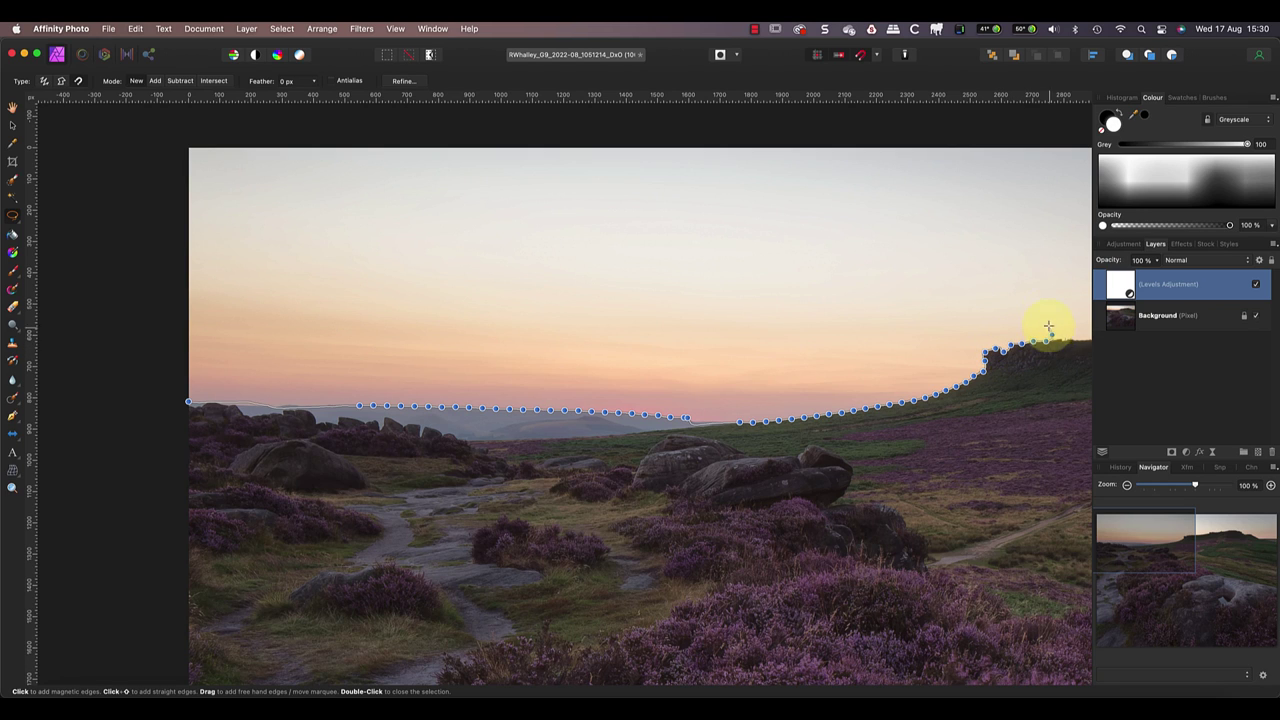
mouse_move(1029, 237)
mouse_down()
mouse_move(1008, 134)
mouse_move(929, 123)
mouse_move(497, 130)
mouse_move(277, 117)
mouse_move(149, 135)
mouse_move(168, 393)
mouse_move(185, 398)
mouse_up()
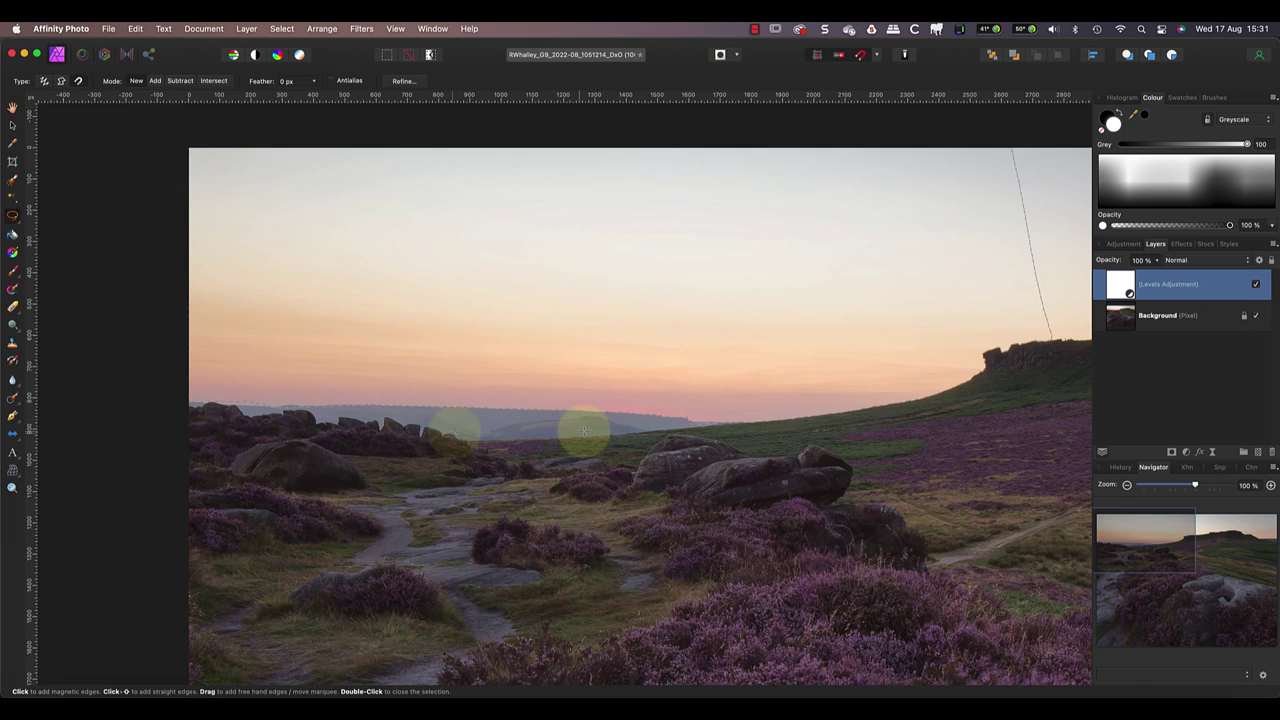
Outline the hill's rocky ridge to the right edge and close the loop over the sky.
scroll(586, 429, right, 5)
click(767, 340)
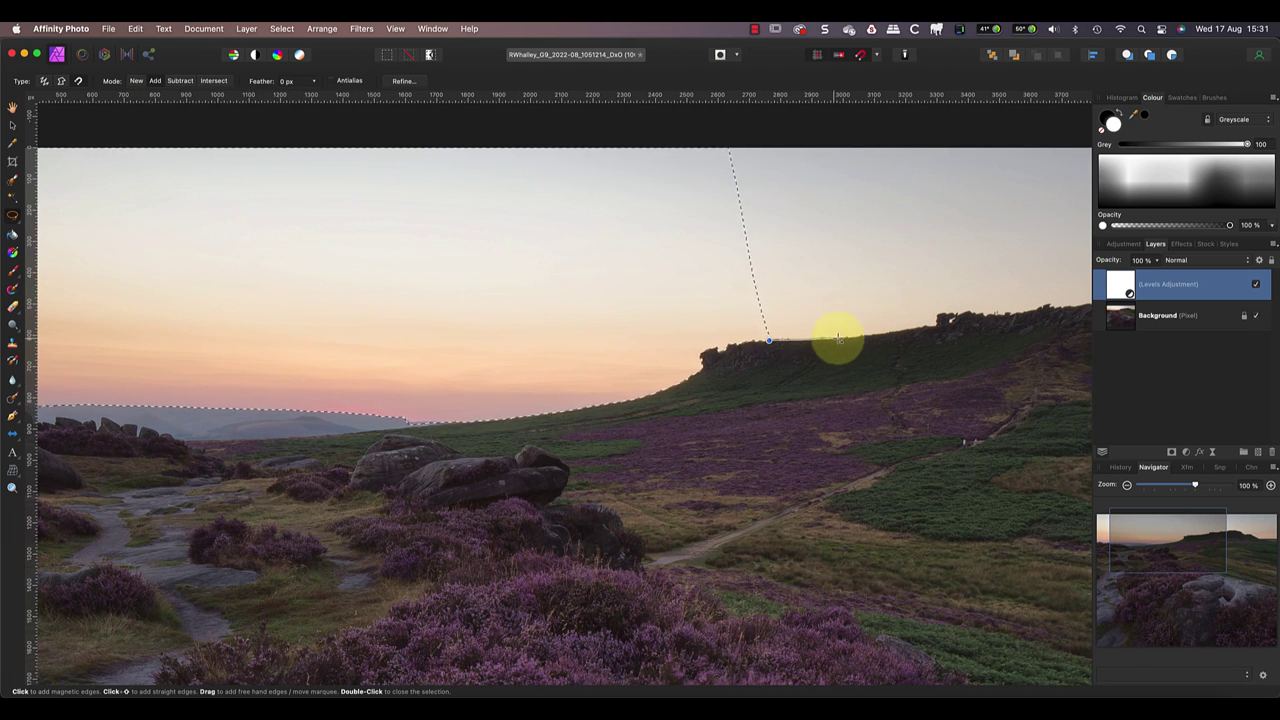
scroll(1053, 303, right, 5)
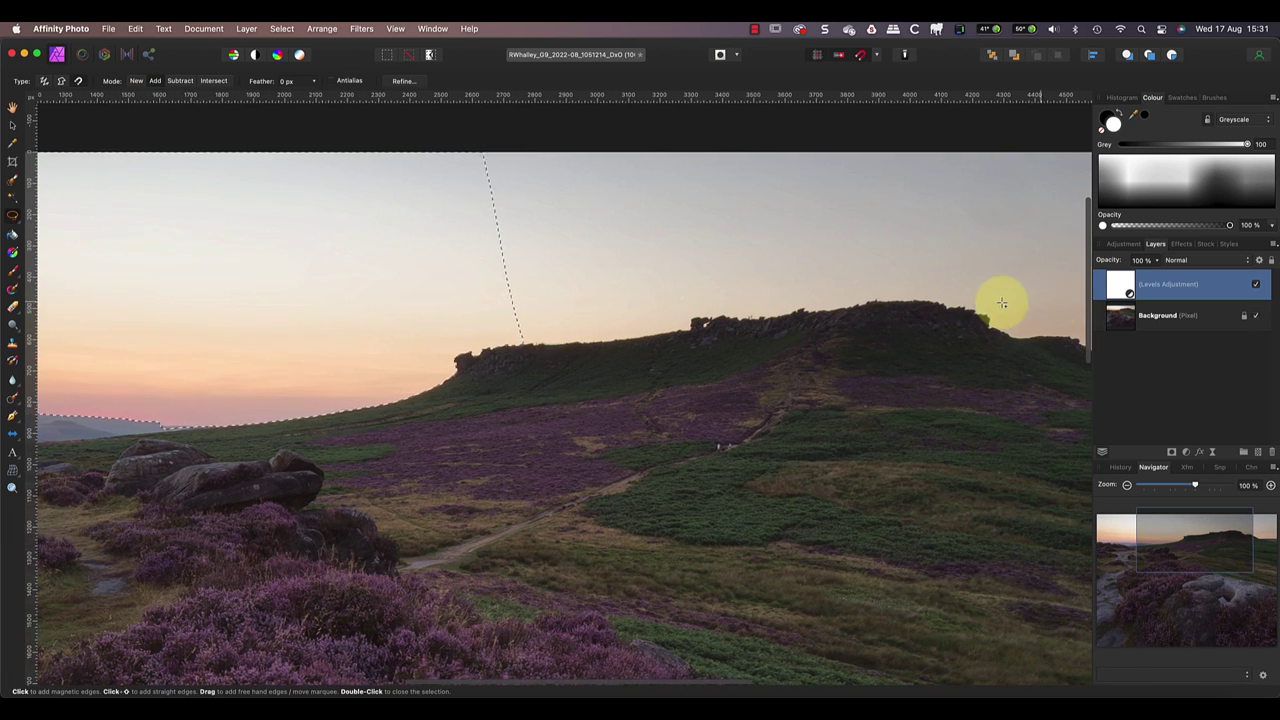
click(521, 346)
scroll(521, 346, right, 10)
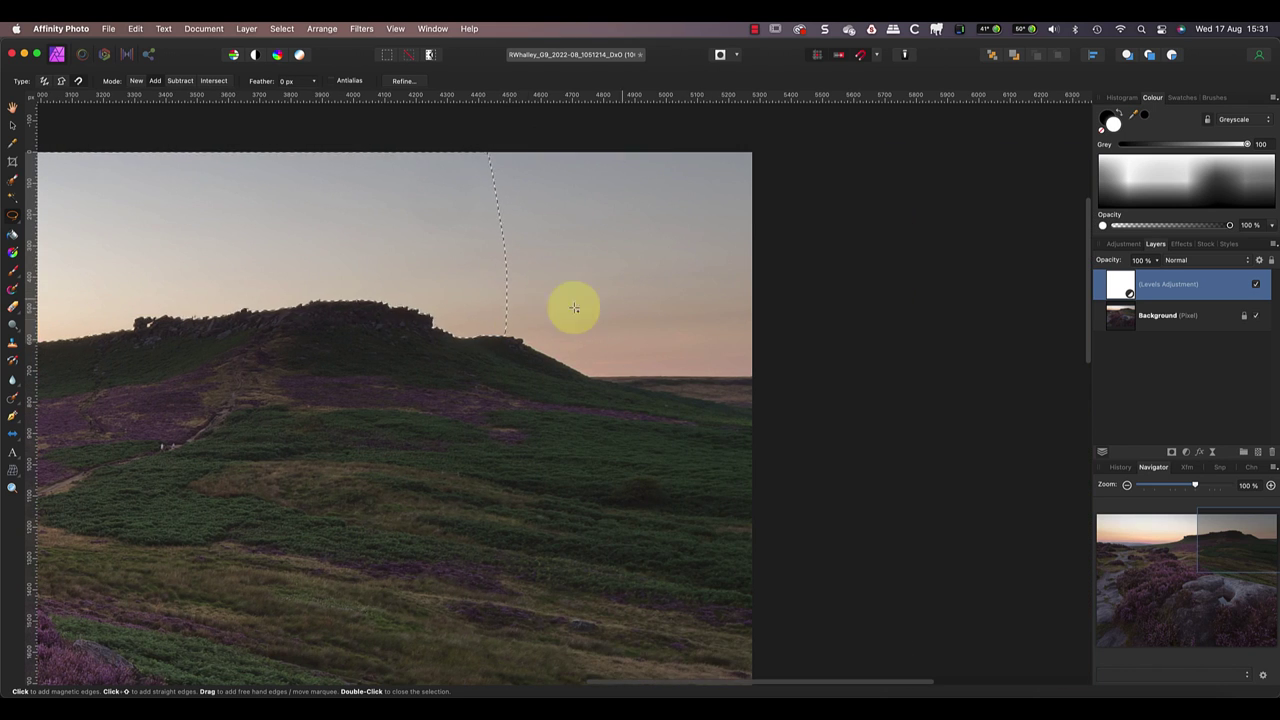
click(498, 332)
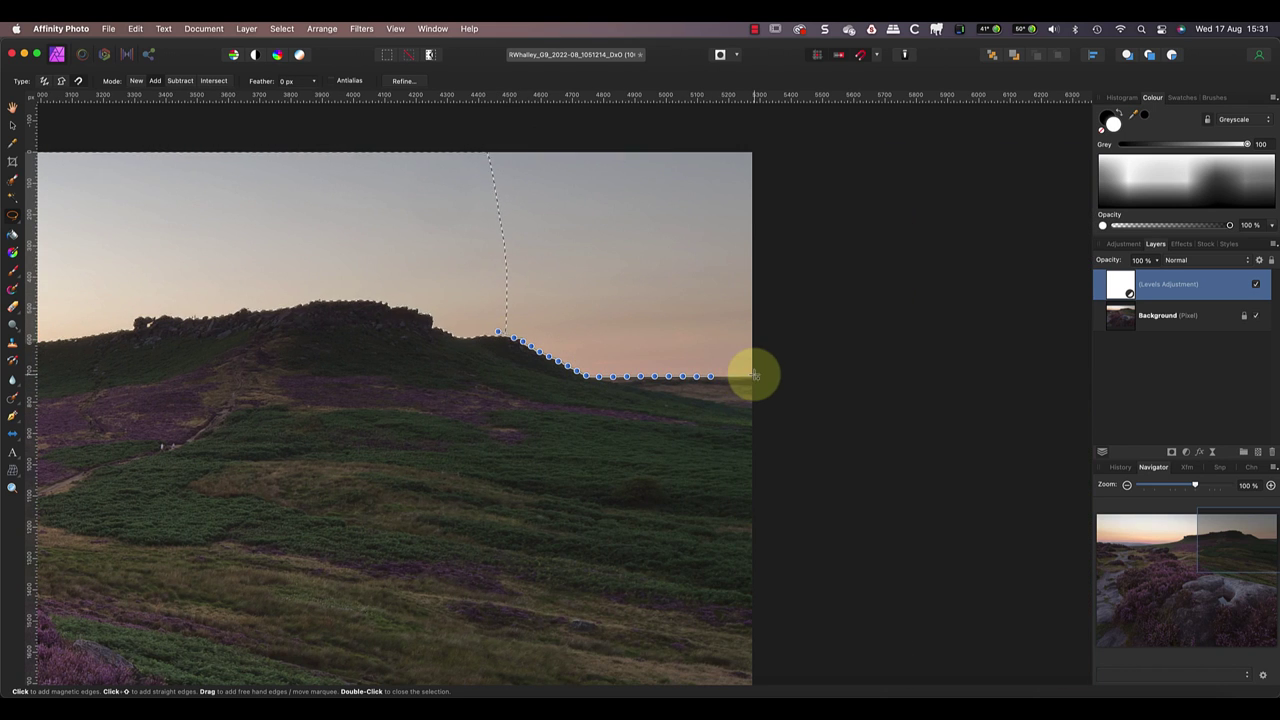
mouse_move(751, 373)
mouse_down()
mouse_move(798, 143)
mouse_move(532, 127)
mouse_move(470, 295)
mouse_move(494, 334)
mouse_up()
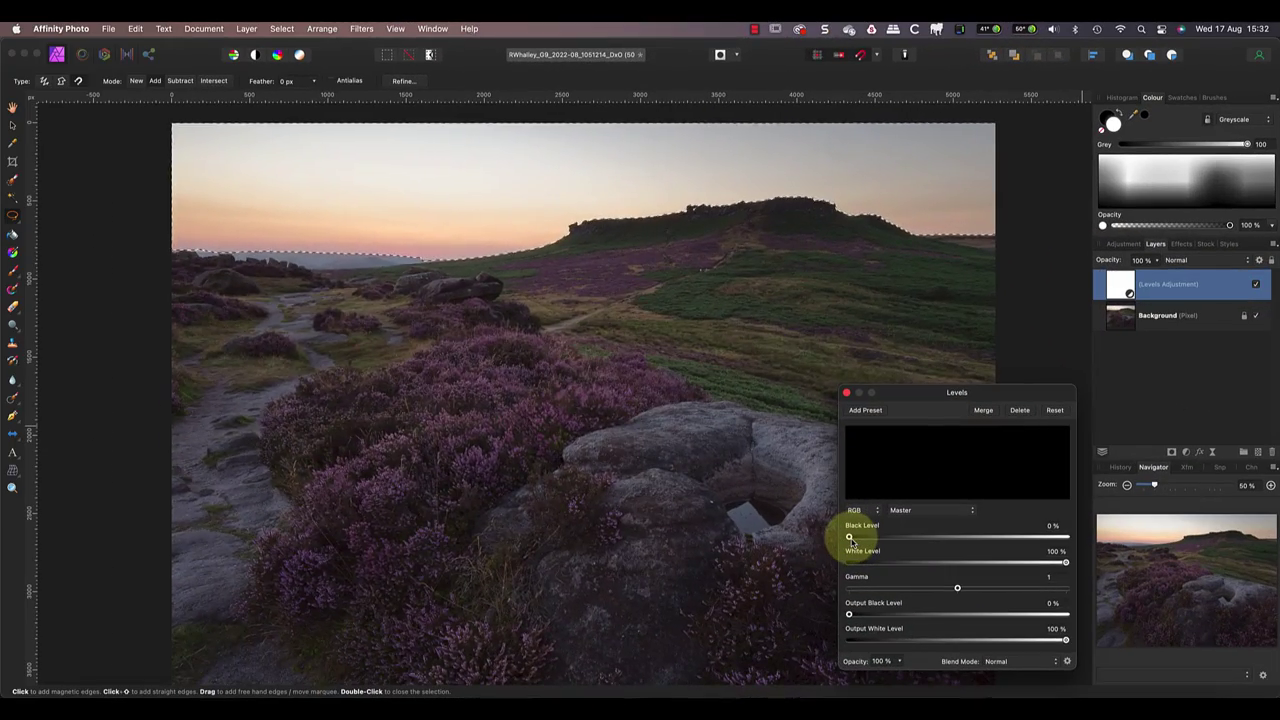
Set the first Levels adjustment's Gamma to 1.095 and close its settings.
mouse_move(849, 537)
mouse_down()
mouse_move(949, 536)
mouse_move(849, 537)
mouse_up()
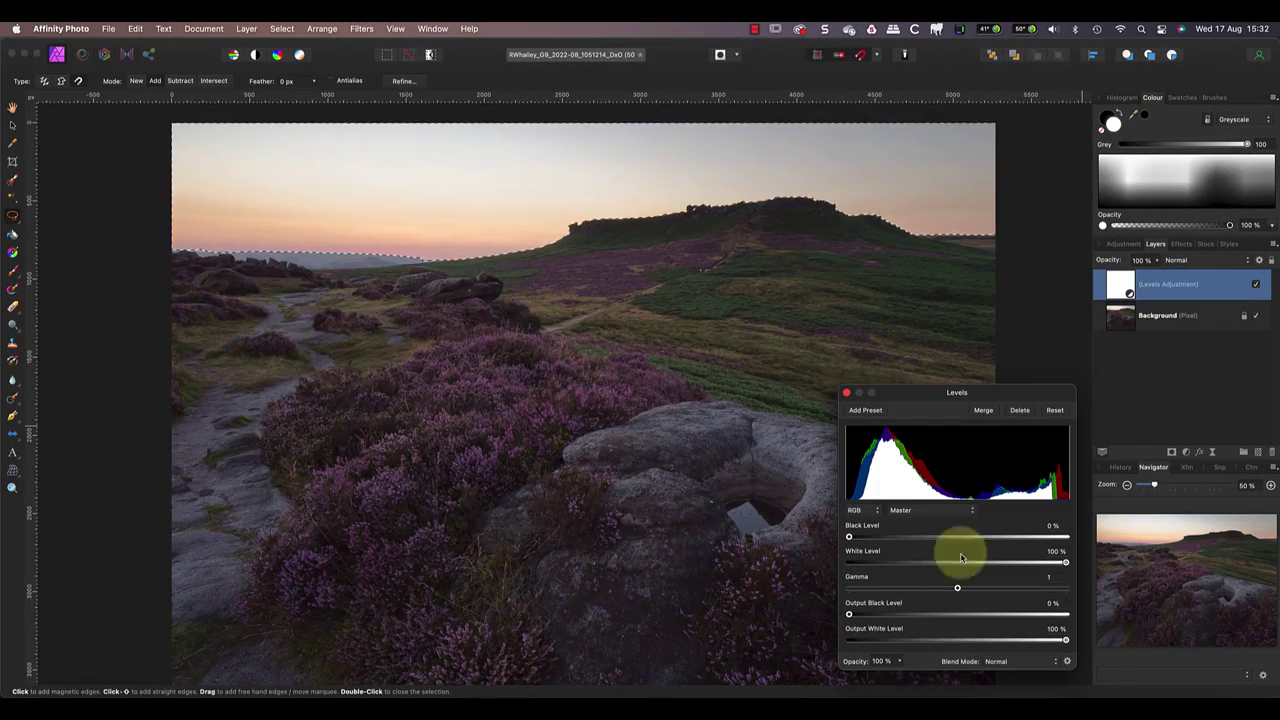
mouse_move(957, 590)
mouse_down()
mouse_move(894, 589)
mouse_move(980, 590)
mouse_move(967, 590)
mouse_up()
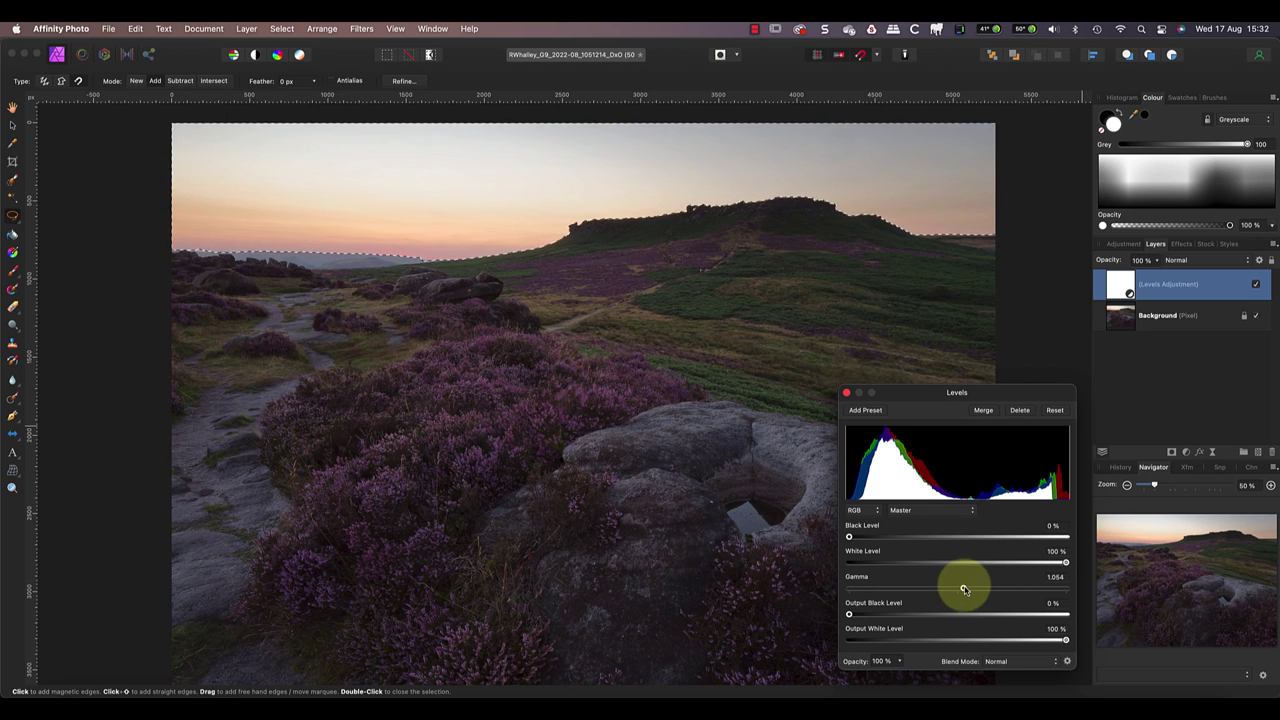
click(846, 392)
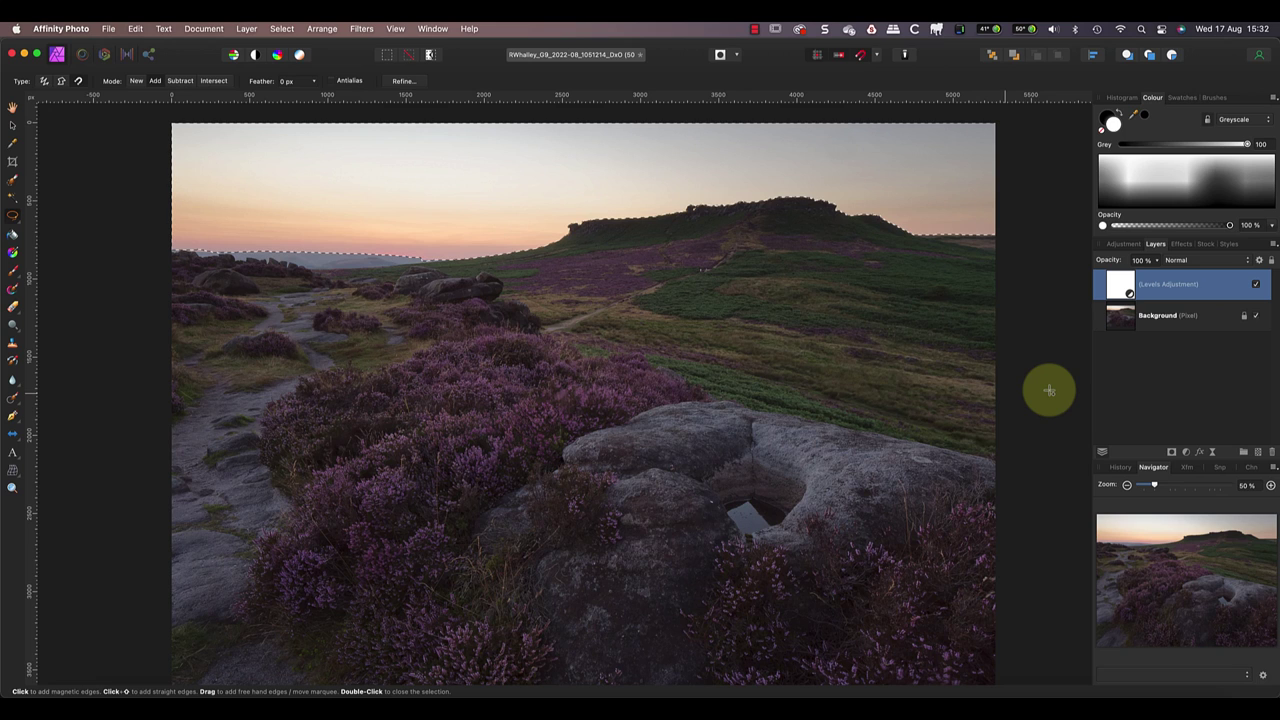
Add a new Levels adjustment for the sky with Black Level about 22% and Gamma 1.188.
click(1185, 452)
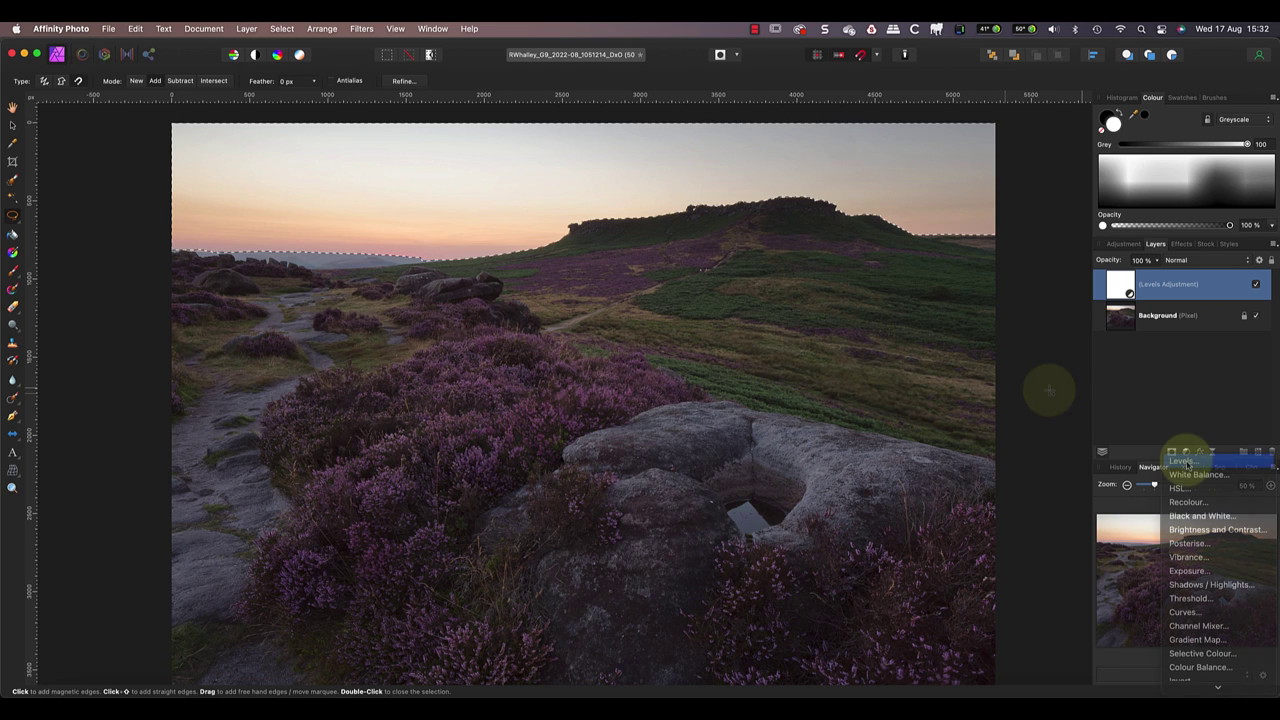
click(1186, 469)
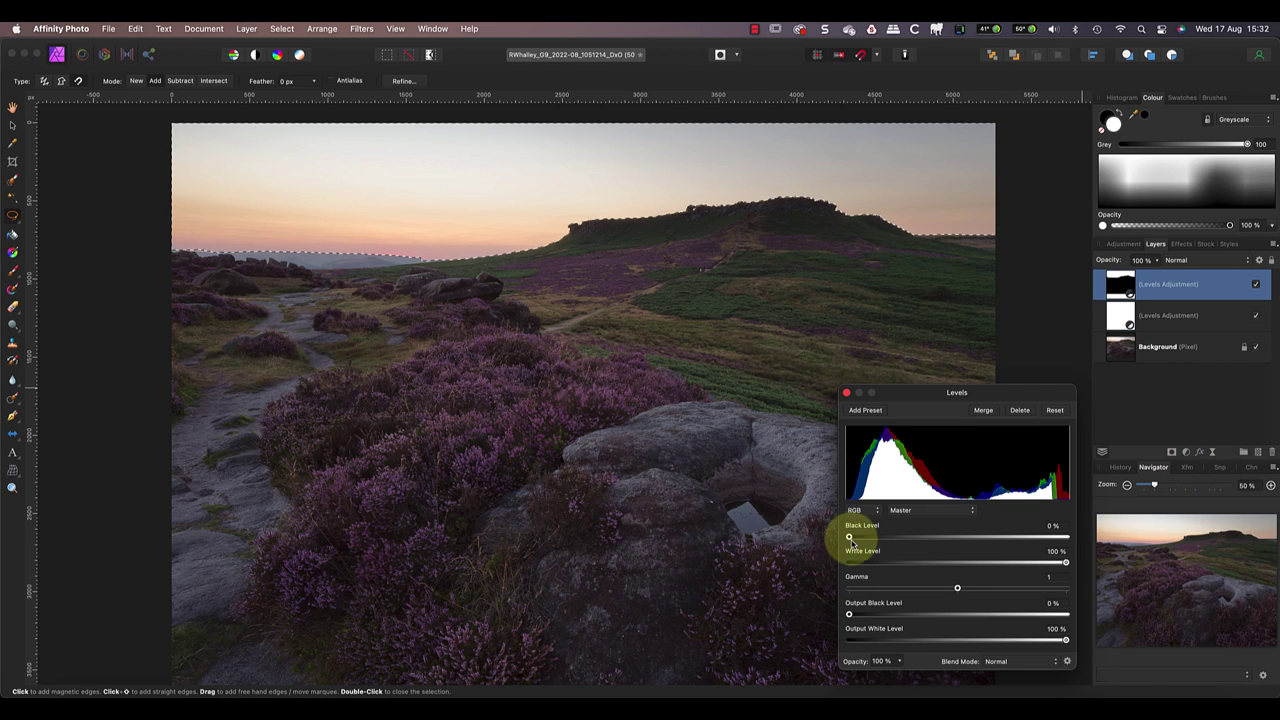
drag(849, 537, 897, 537)
mouse_move(957, 588)
mouse_down()
mouse_move(943, 589)
mouse_move(1006, 589)
mouse_move(978, 592)
mouse_up()
drag(897, 537, 886, 536)
click(1216, 316)
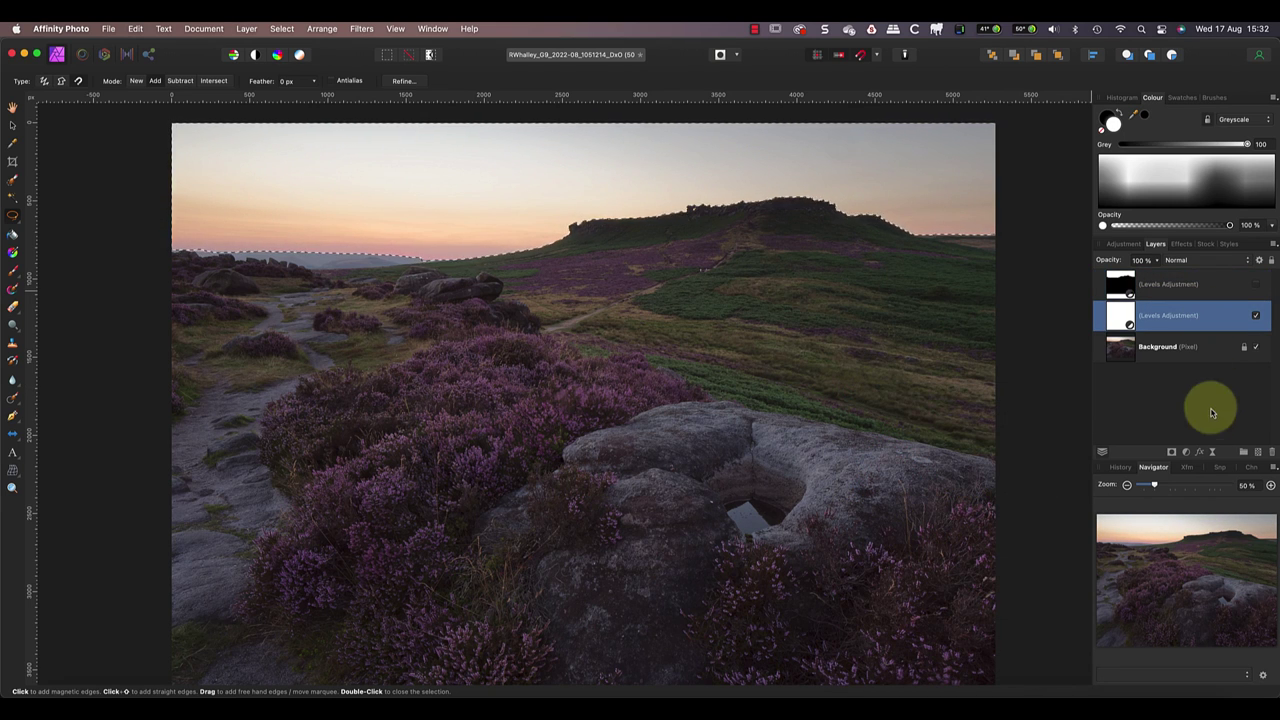
Mask the original Levels layer, reopen its settings and raise Black Level to 25%.
click(1172, 453)
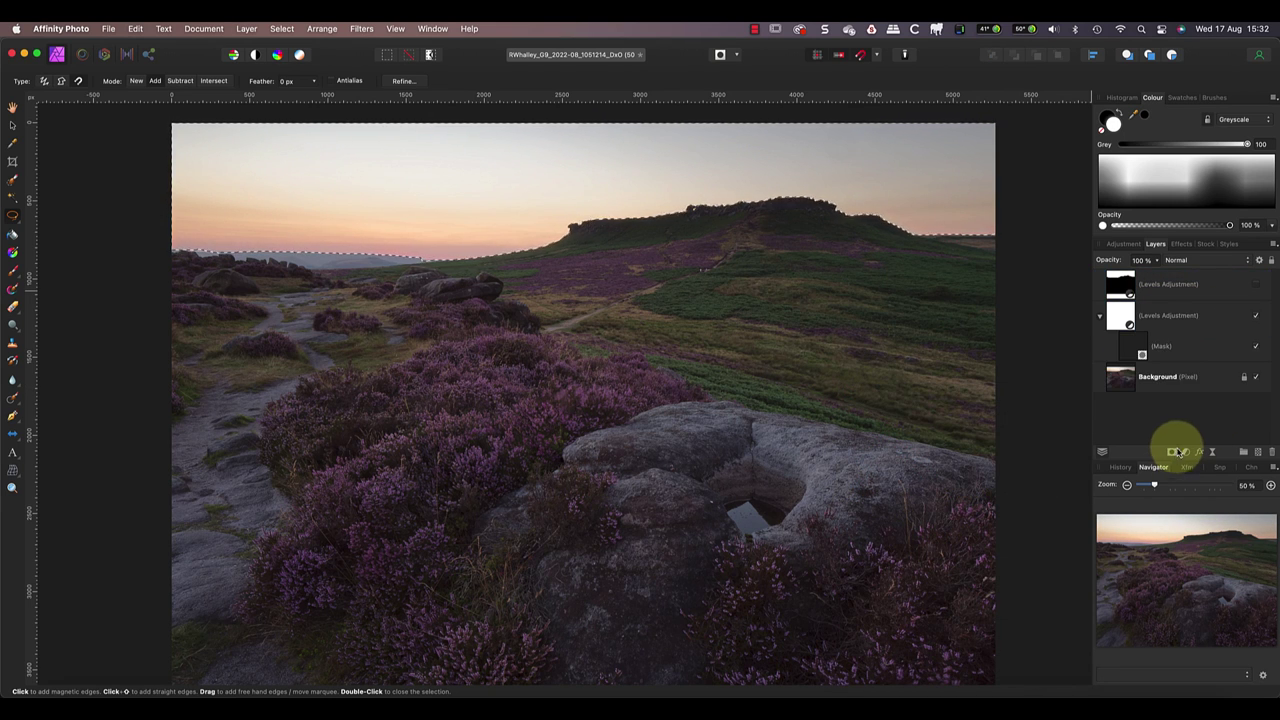
double_click(1180, 315)
drag(853, 539, 926, 547)
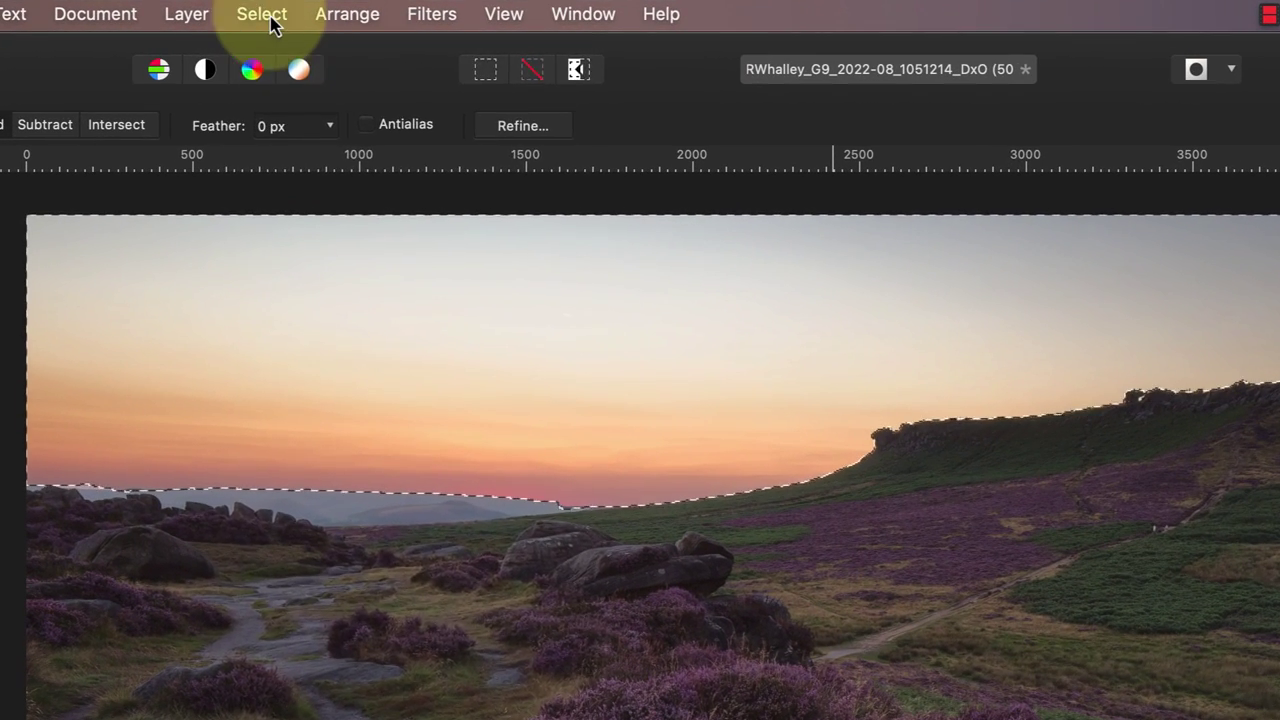
Save the current sky selection as a spare channel from the Select menu.
click(282, 28)
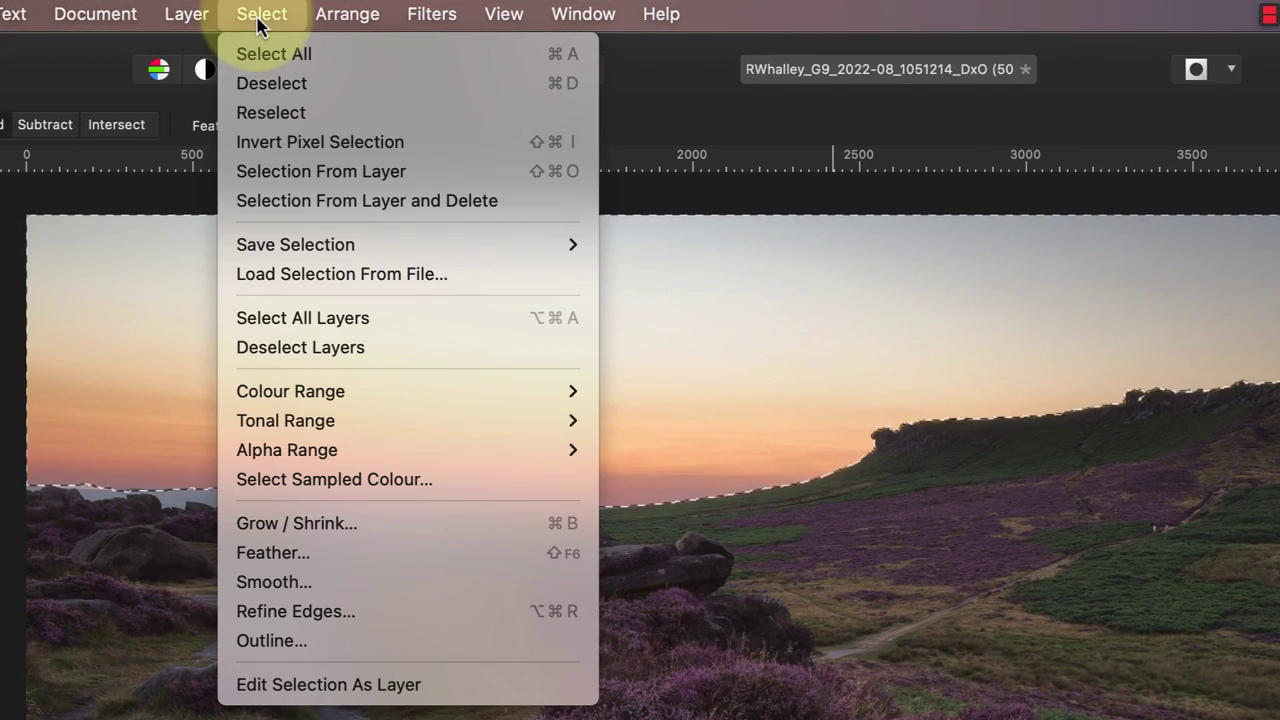
mouse_move(285, 244)
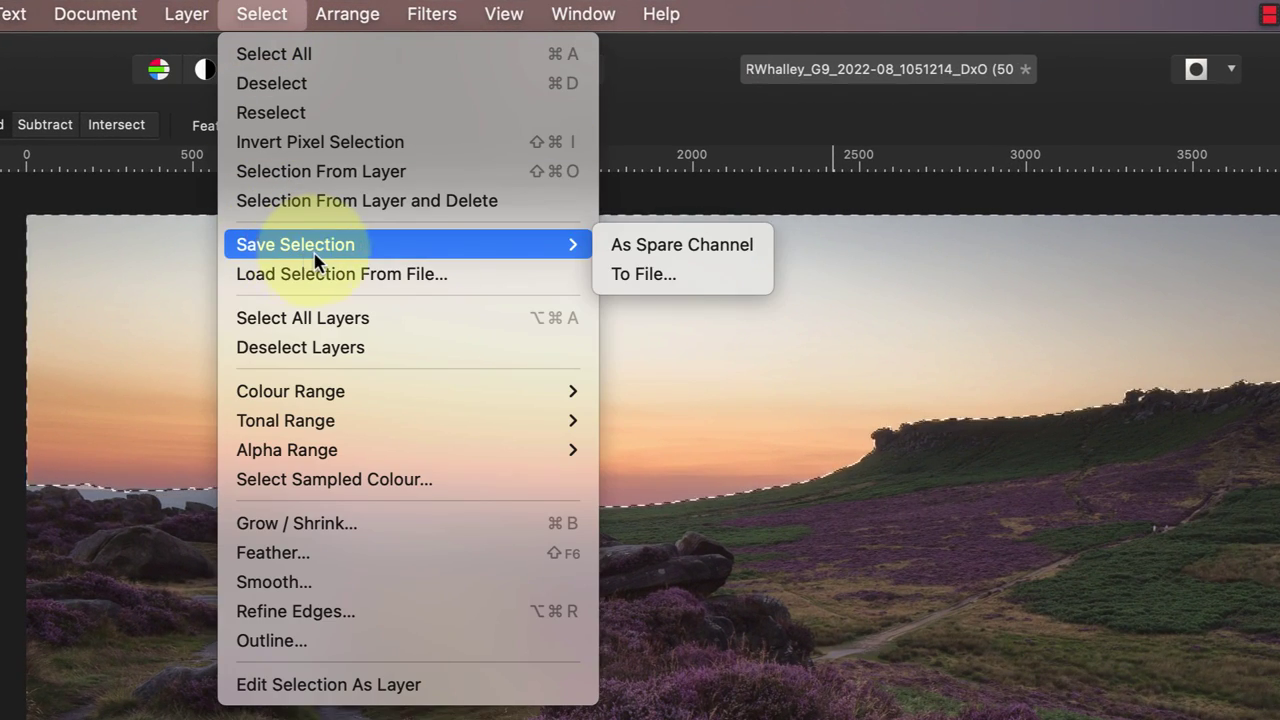
click(697, 256)
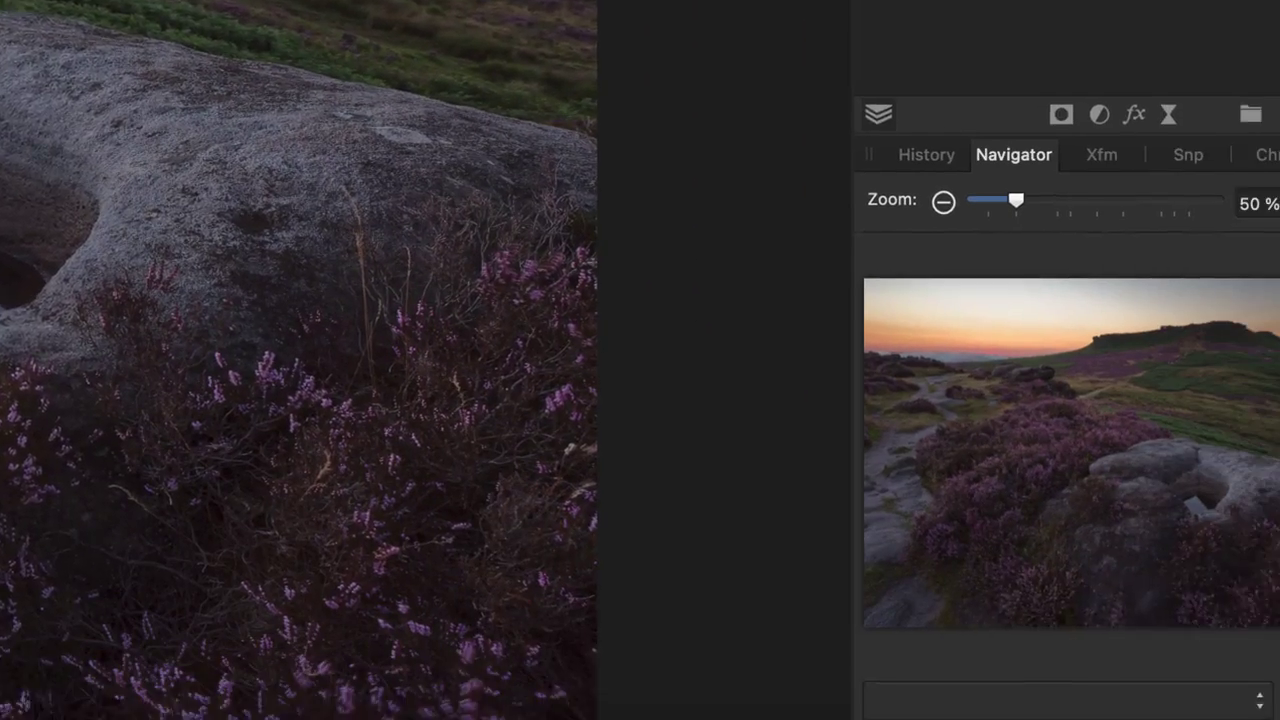
Preview the spare channel in the Channels panel, then reselect the Background layer.
click(1267, 155)
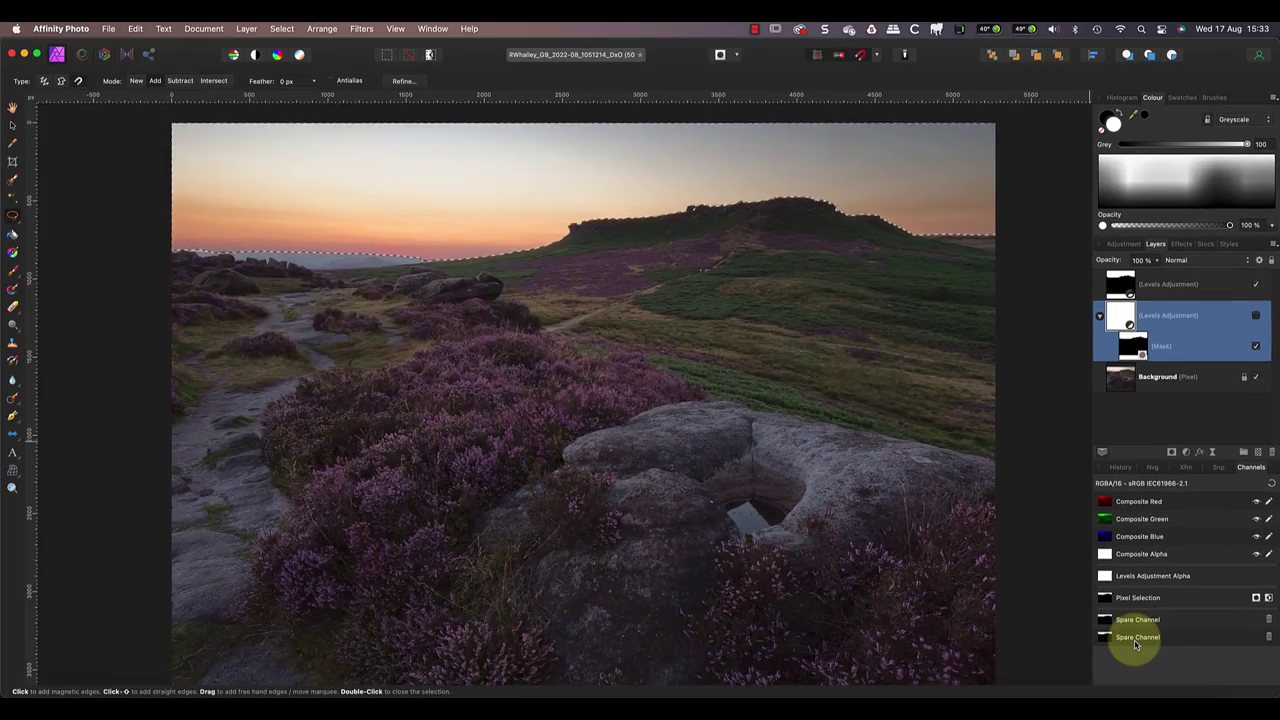
alt+click(895, 558)
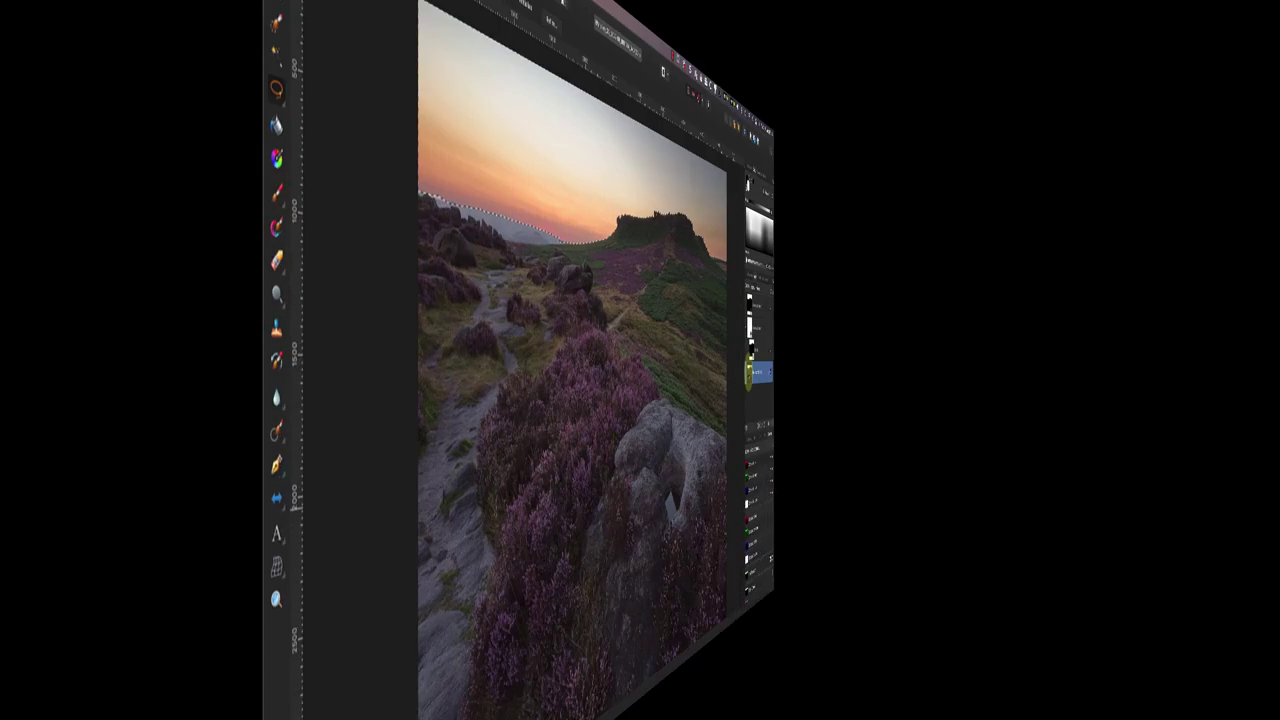
click(1118, 378)
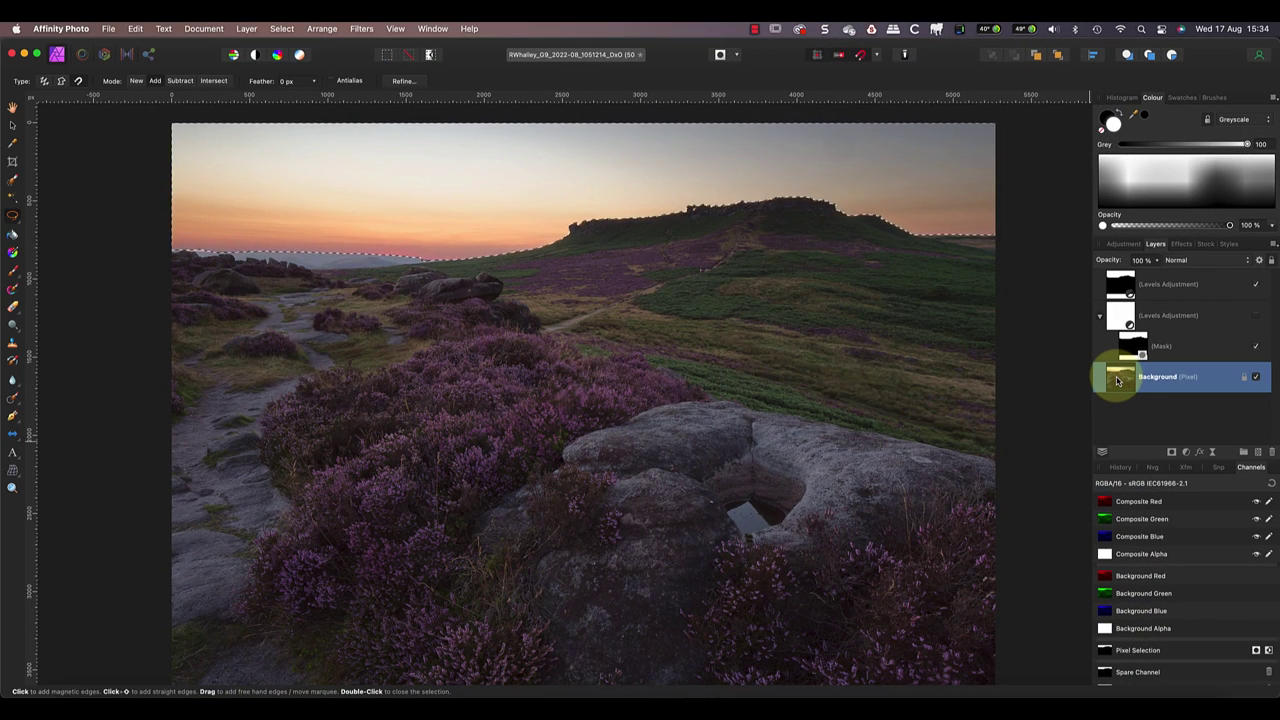
Deselect, then load the saved spare channel back as the pixel selection of the sky.
key(super+d)
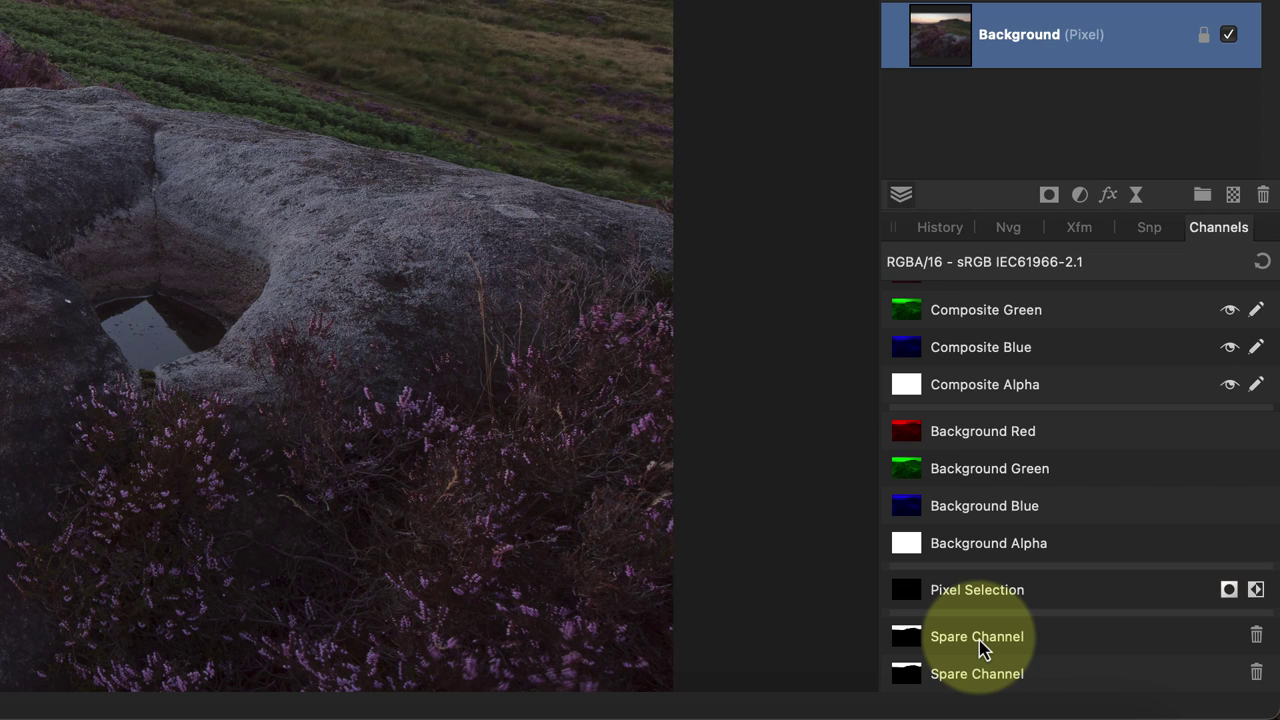
right_click(982, 648)
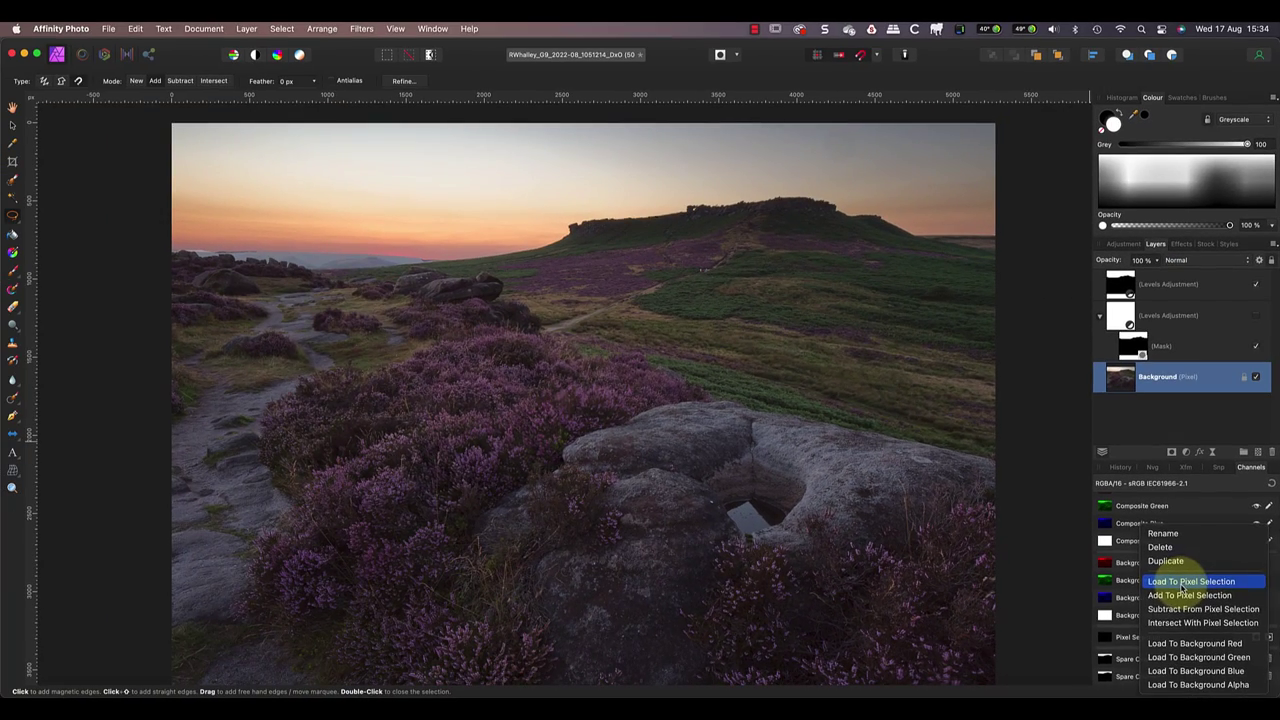
click(1183, 584)
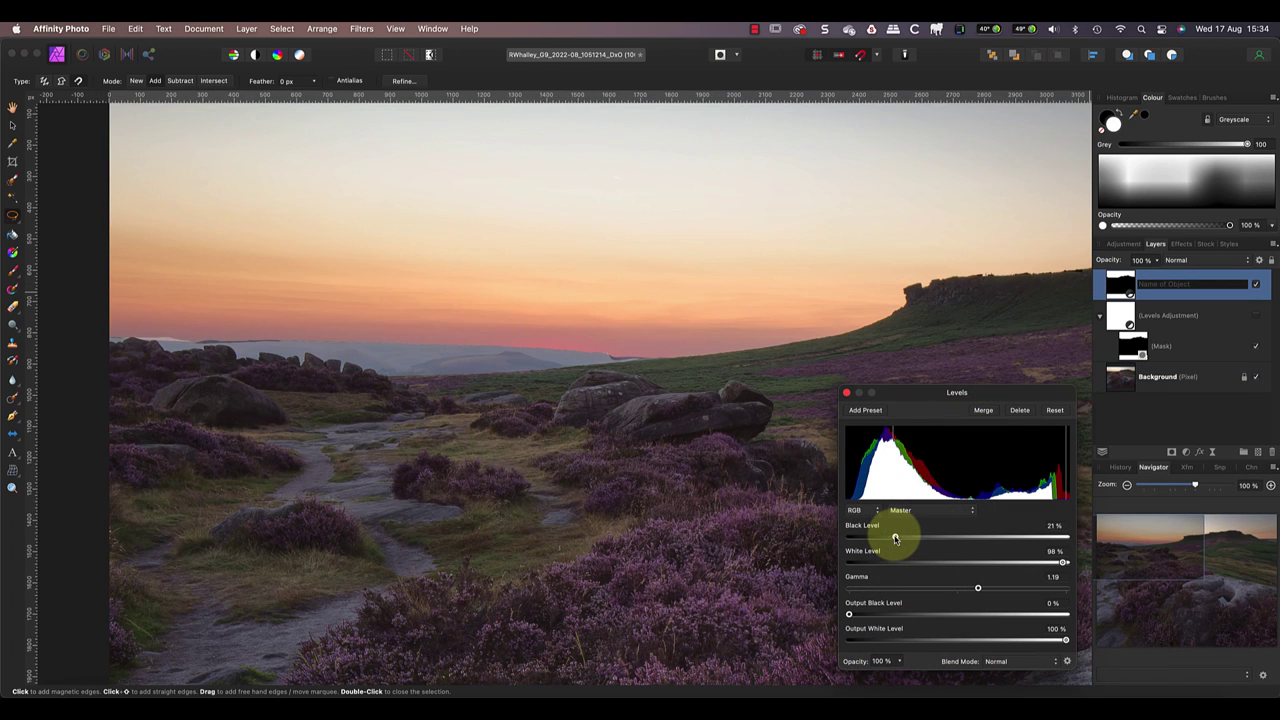
Set the sky Levels adjustment to Black Level 28% and Gamma 1.345, then close it.
mouse_move(895, 539)
mouse_down()
mouse_move(975, 545)
mouse_move(899, 545)
mouse_up()
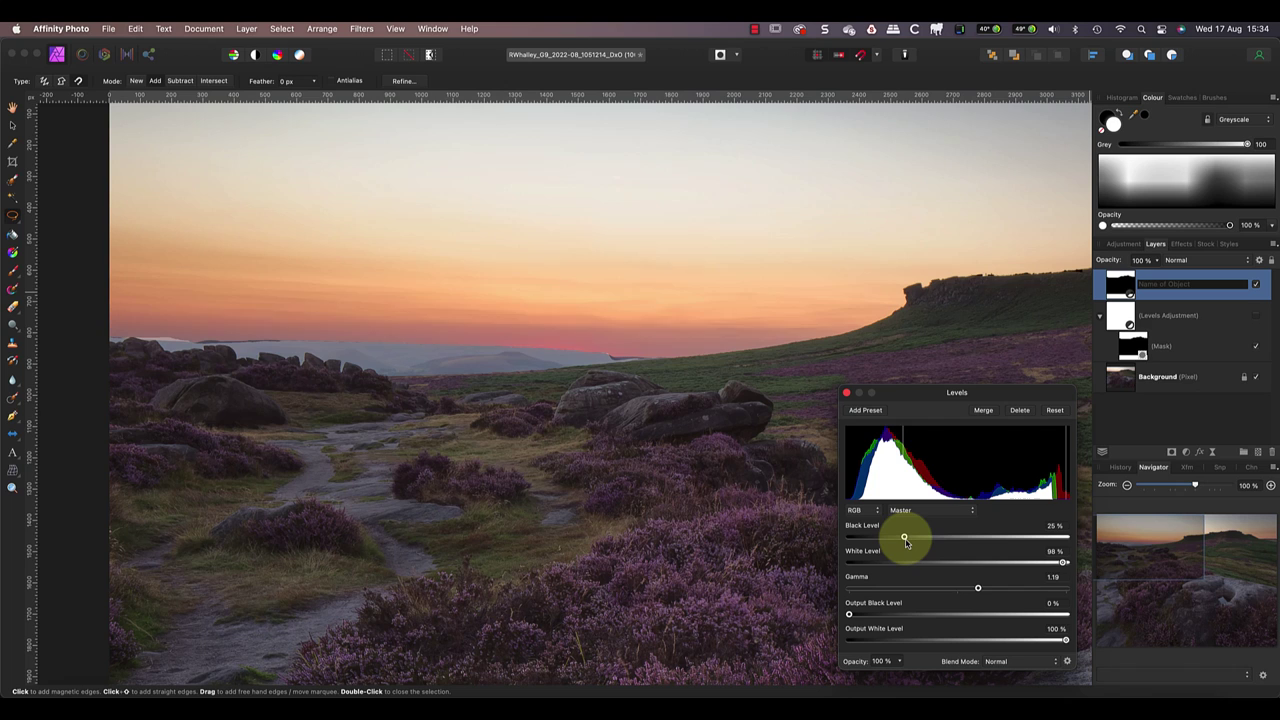
click(977, 589)
drag(977, 591, 994, 592)
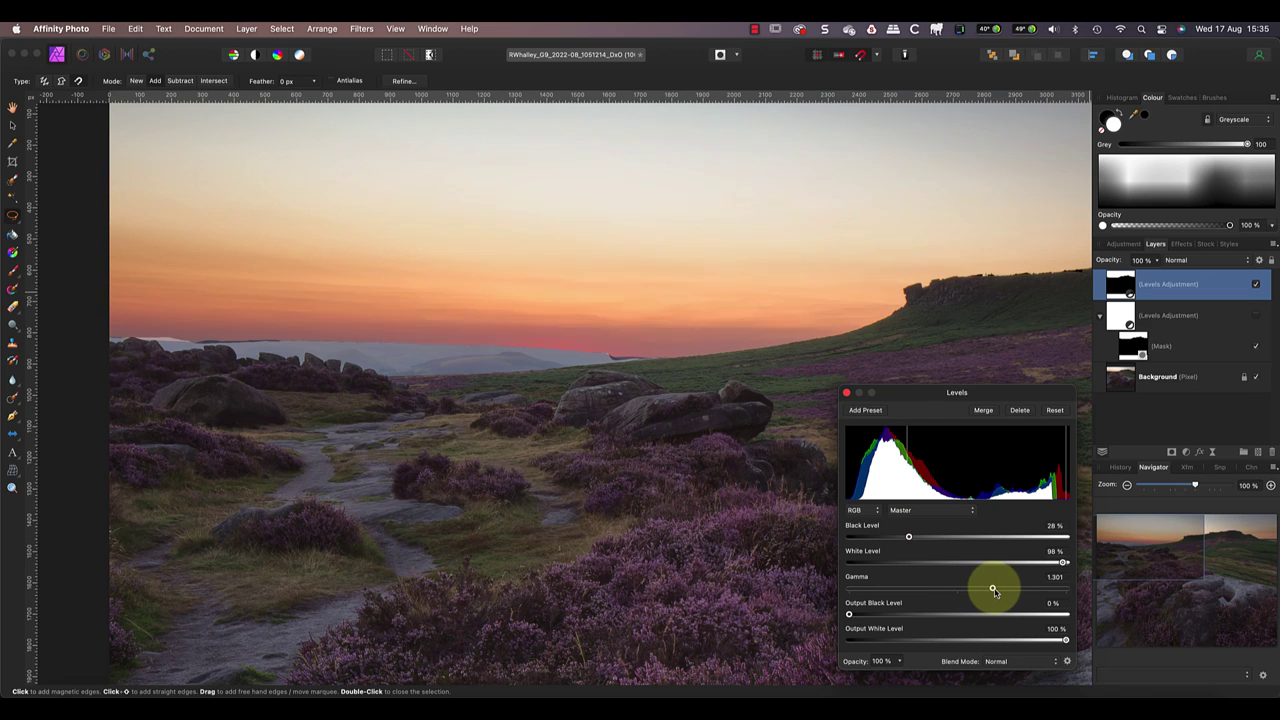
click(847, 392)
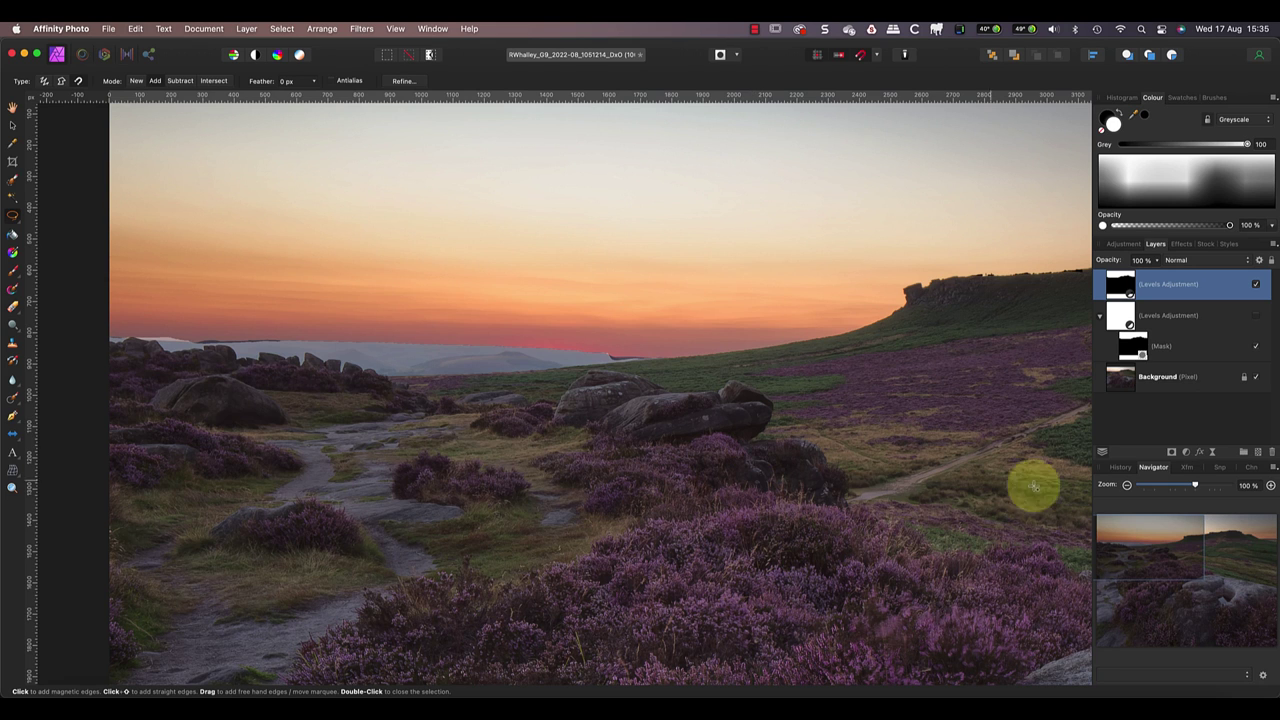
Zoom to 150% and trace a magnetic freehand selection along the ridge, closing around the lower sky.
click(1270, 485)
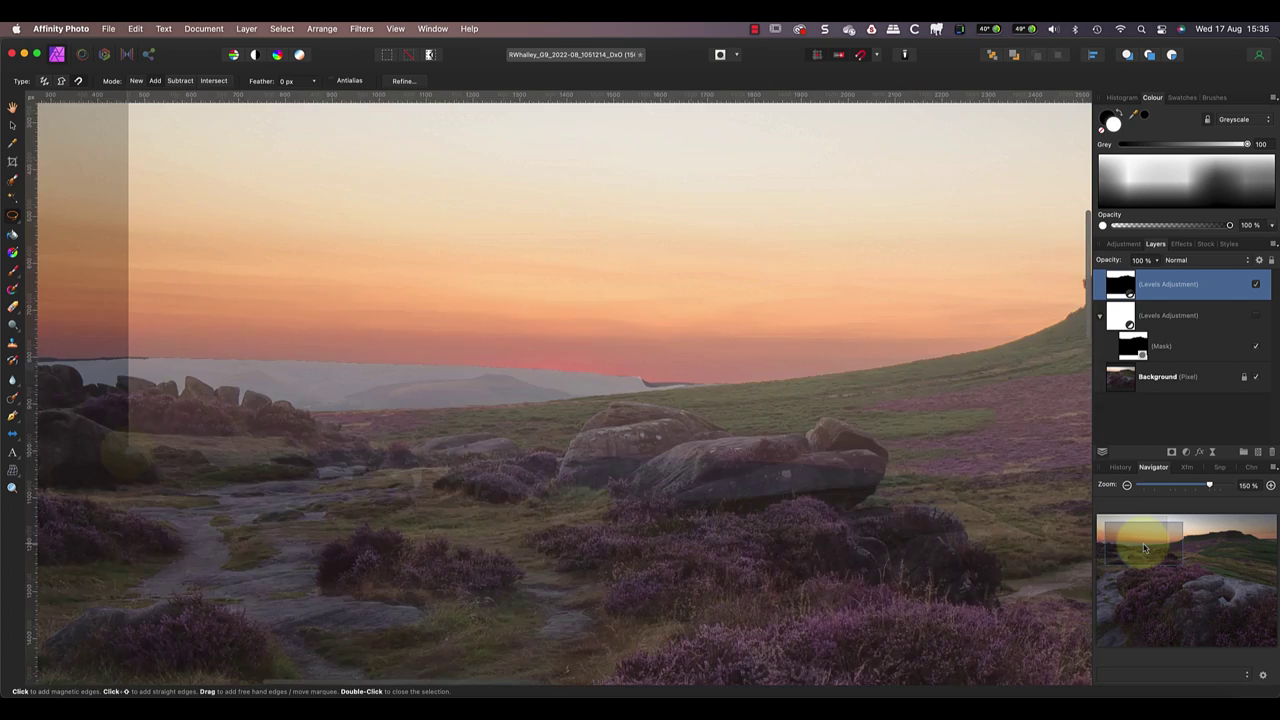
click(1131, 538)
click(130, 452)
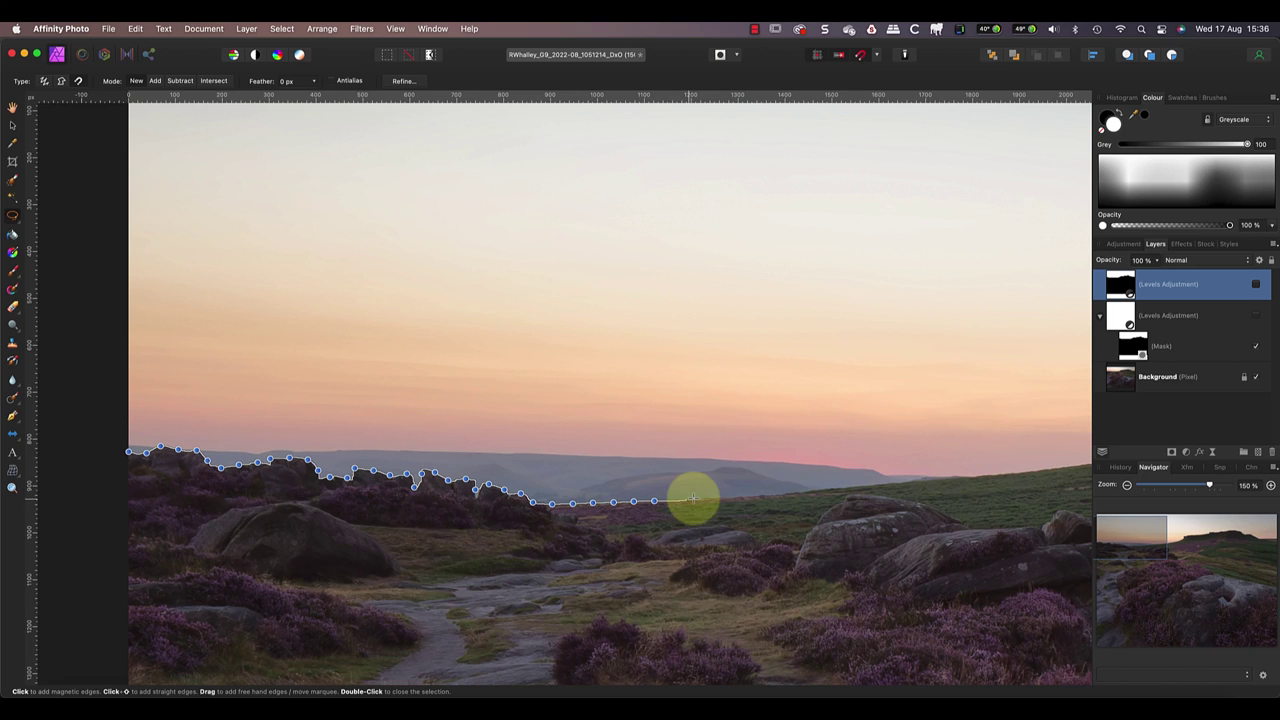
mouse_move(993, 468)
mouse_down()
mouse_move(773, 371)
mouse_move(372, 354)
mouse_move(129, 381)
mouse_move(128, 452)
mouse_up()
click(128, 452)
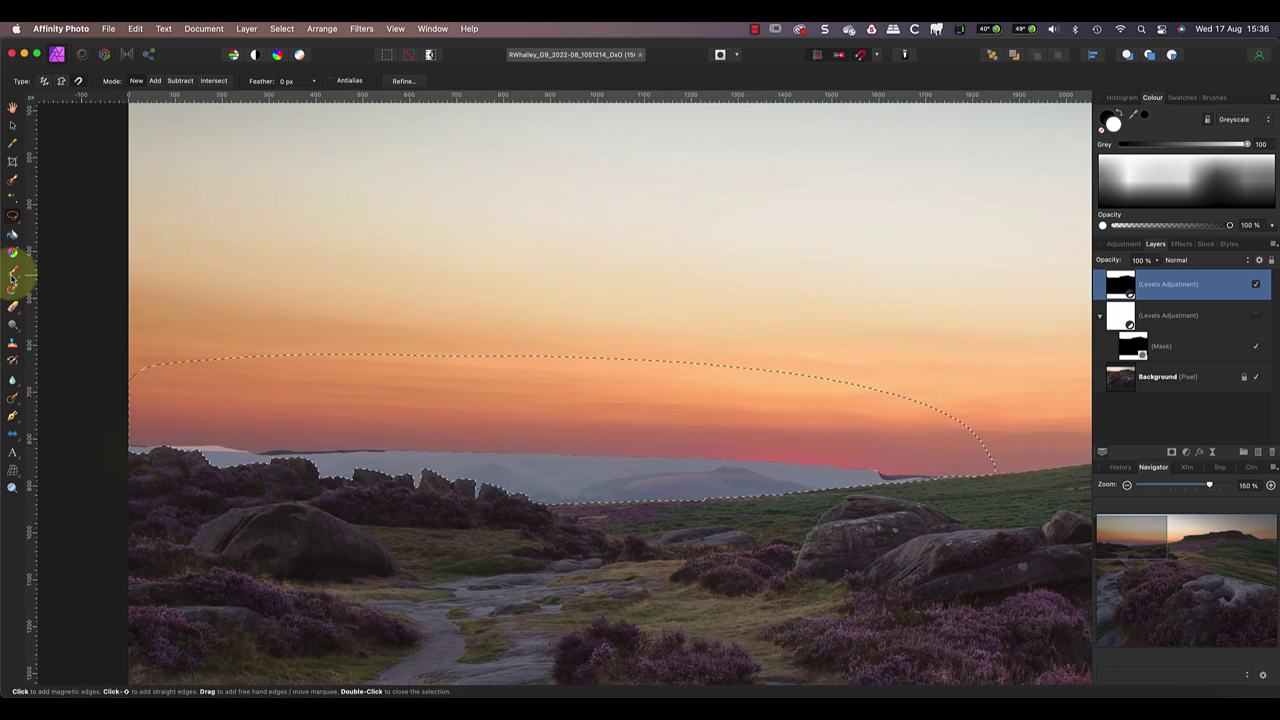
click(12, 272)
Paint the Levels mask white at 20% opacity and low hardness over the hills' halo, then deselect.
click(1117, 116)
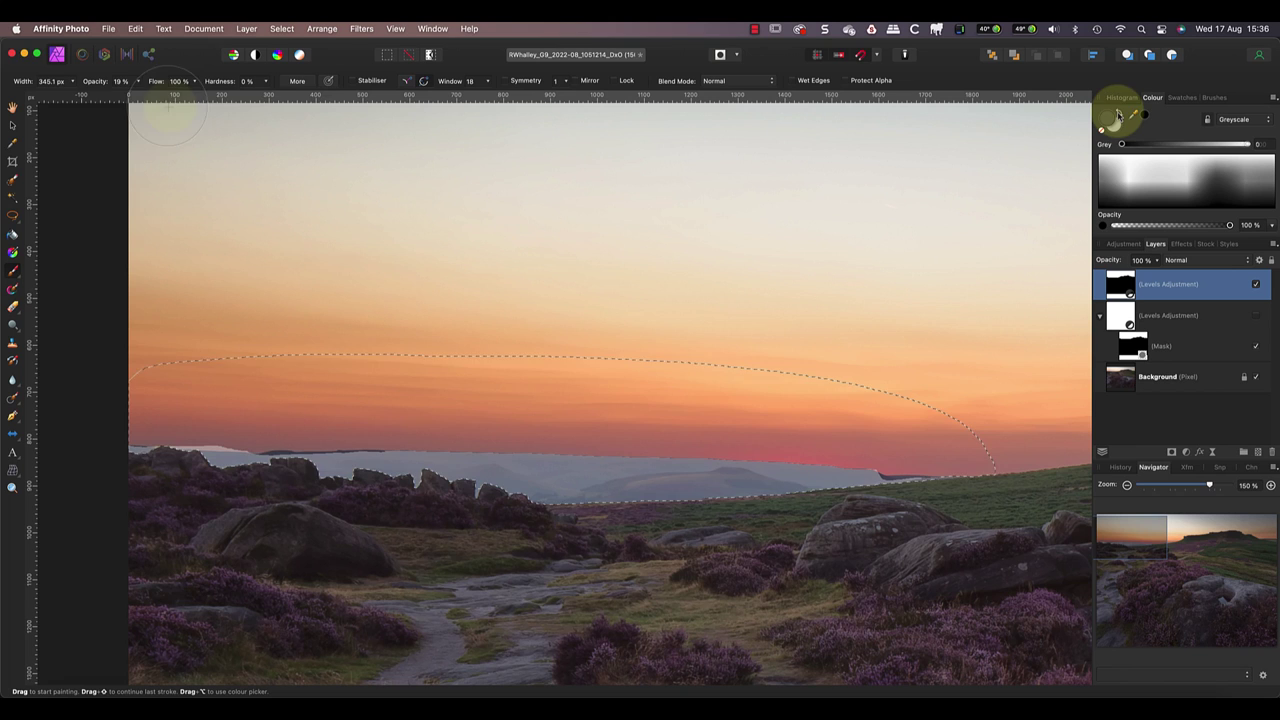
key(x)
click(128, 81)
click(266, 81)
mouse_move(263, 95)
mouse_down()
mouse_move(283, 100)
mouse_move(206, 57)
mouse_up()
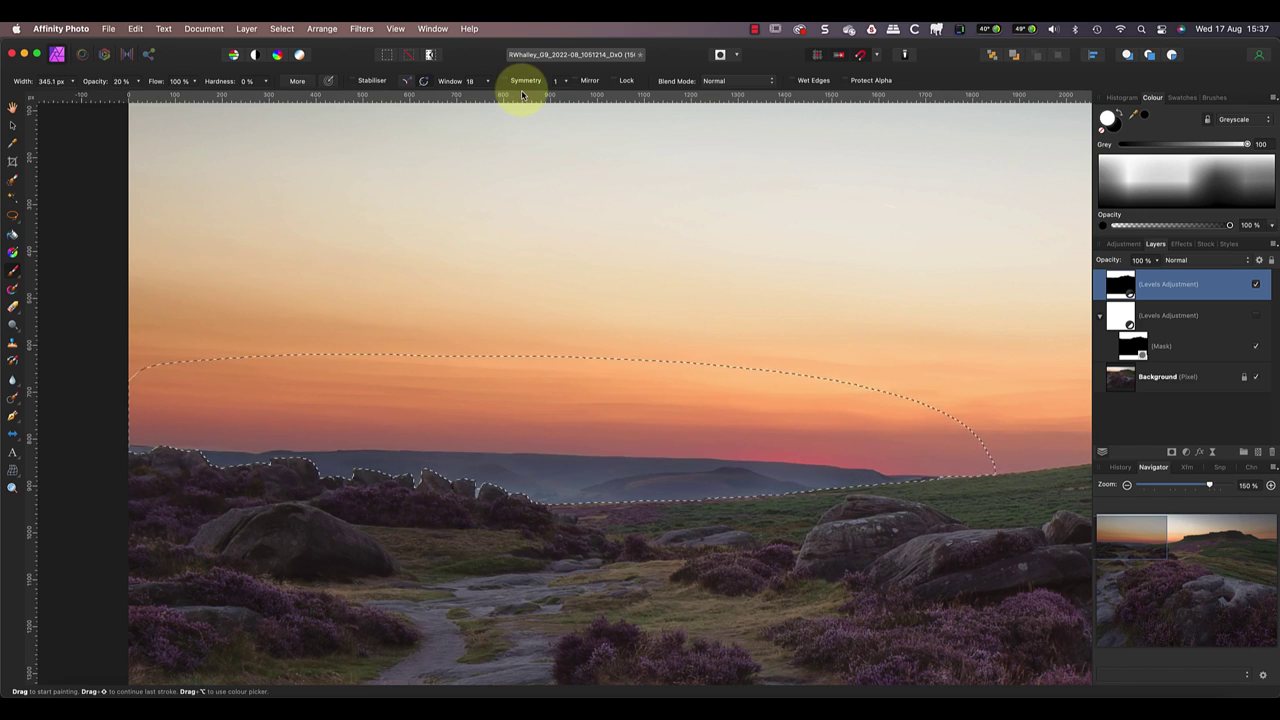
click(282, 28)
click(322, 60)
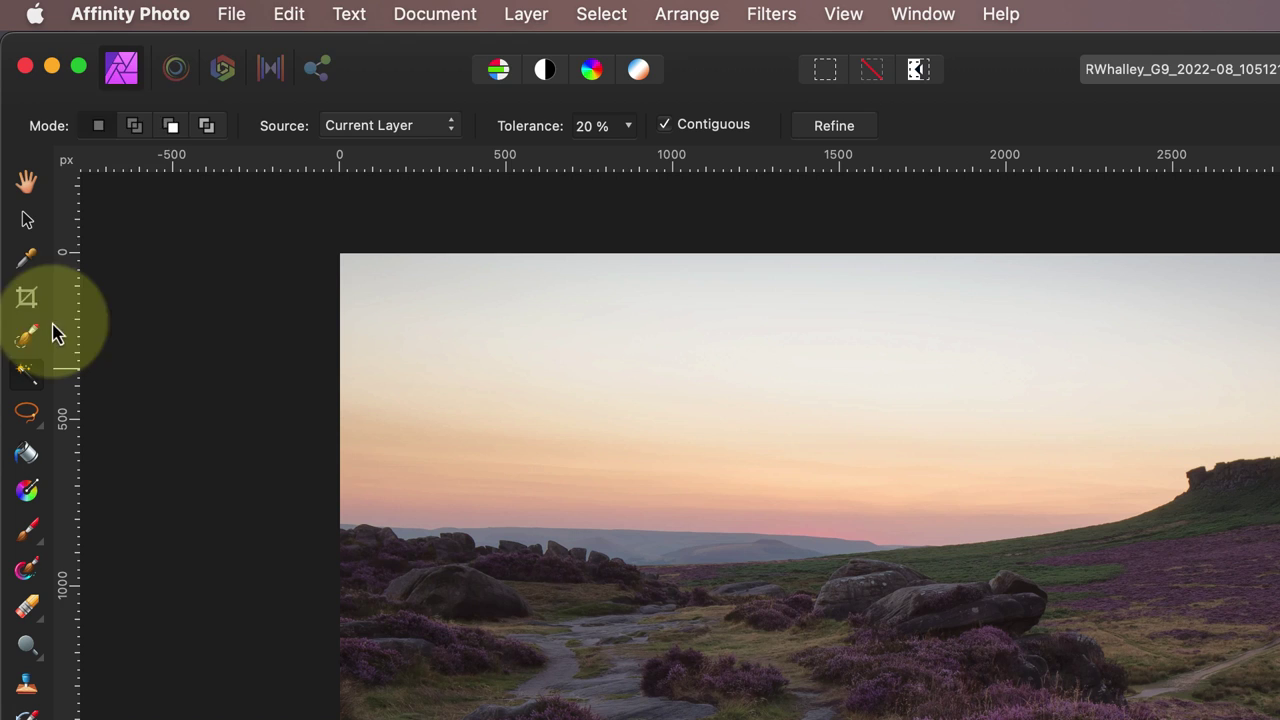
Set the Flood Select source to All layers.
click(455, 133)
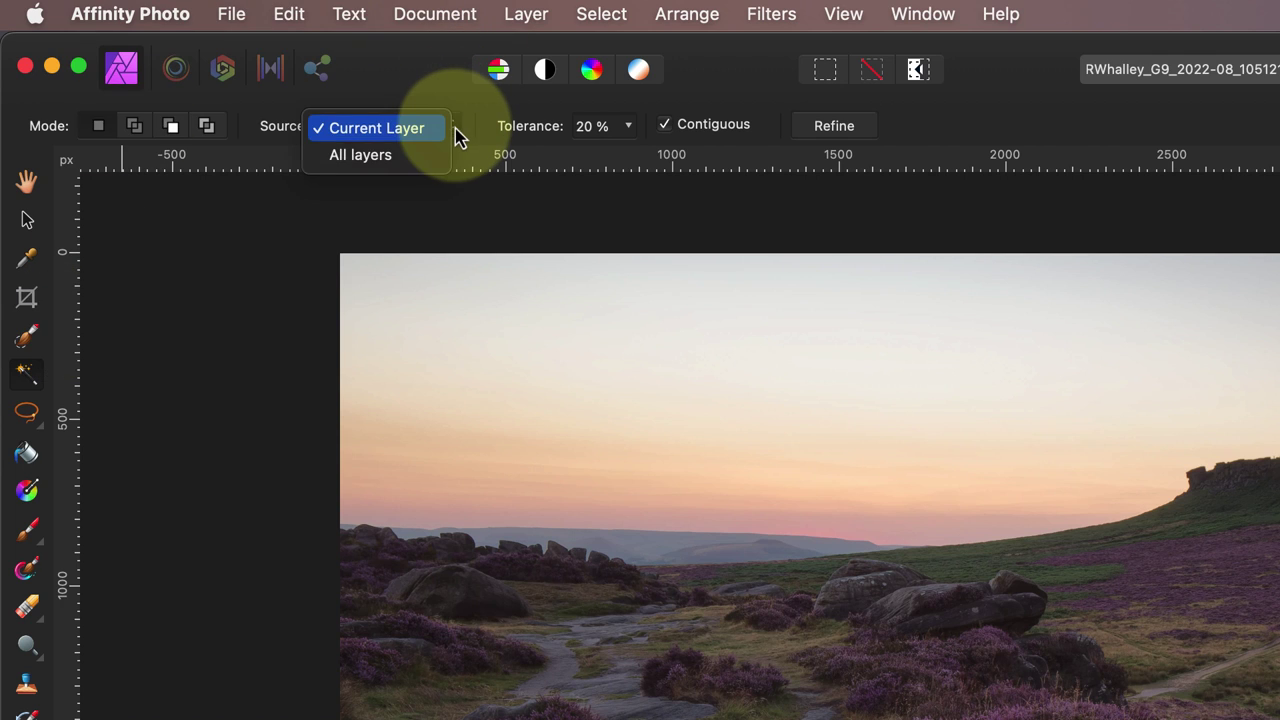
click(400, 158)
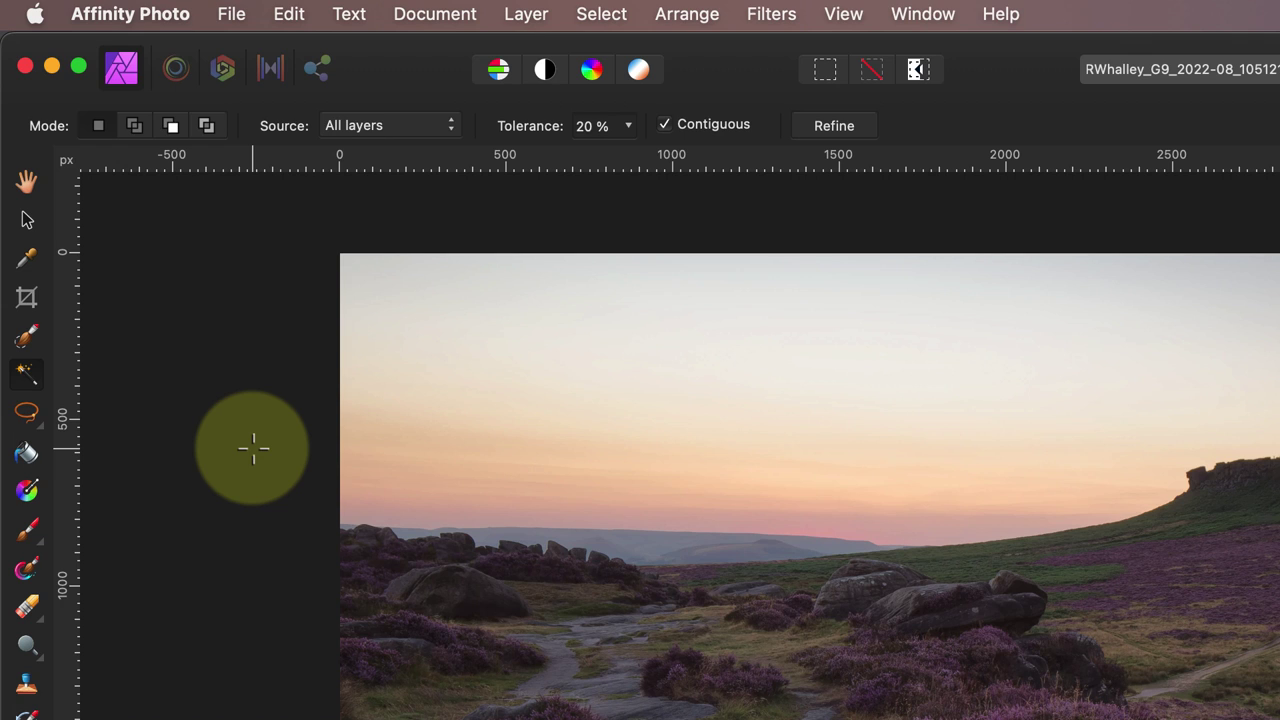
click(628, 126)
Flood-select the sky at 14% tolerance, then again at 35% with Contiguous turned off.
drag(625, 160, 611, 158)
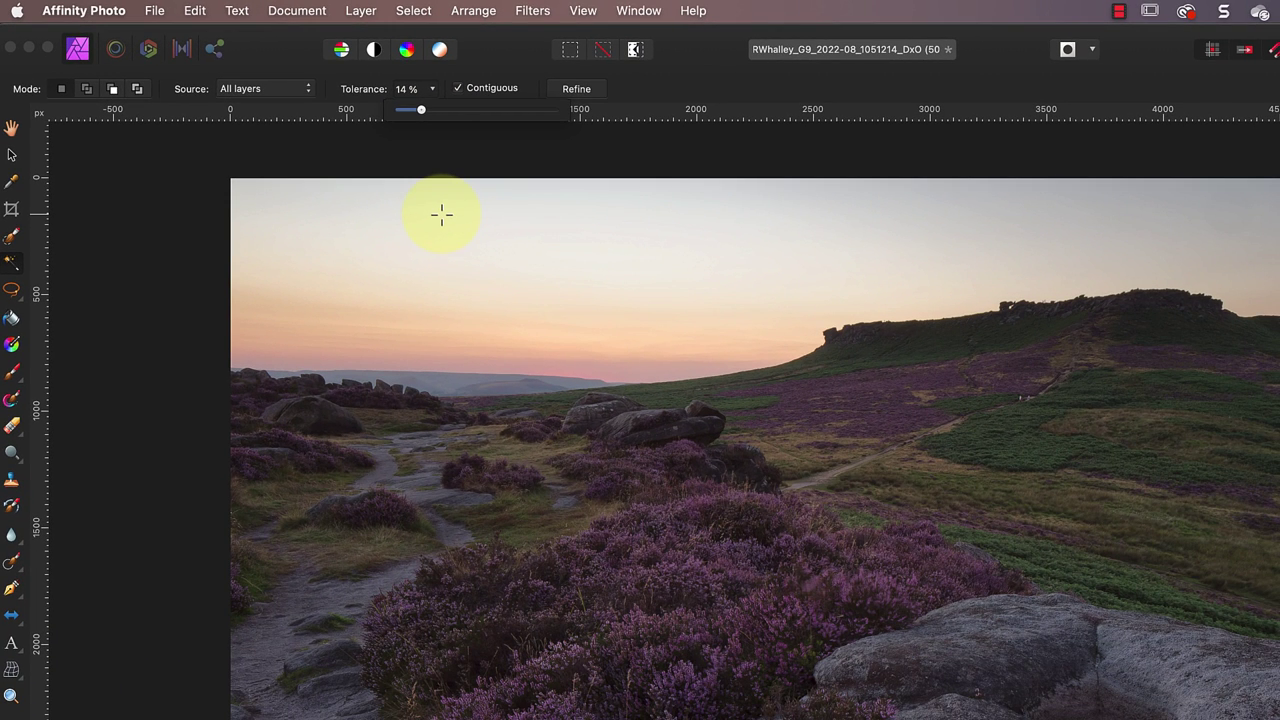
click(442, 214)
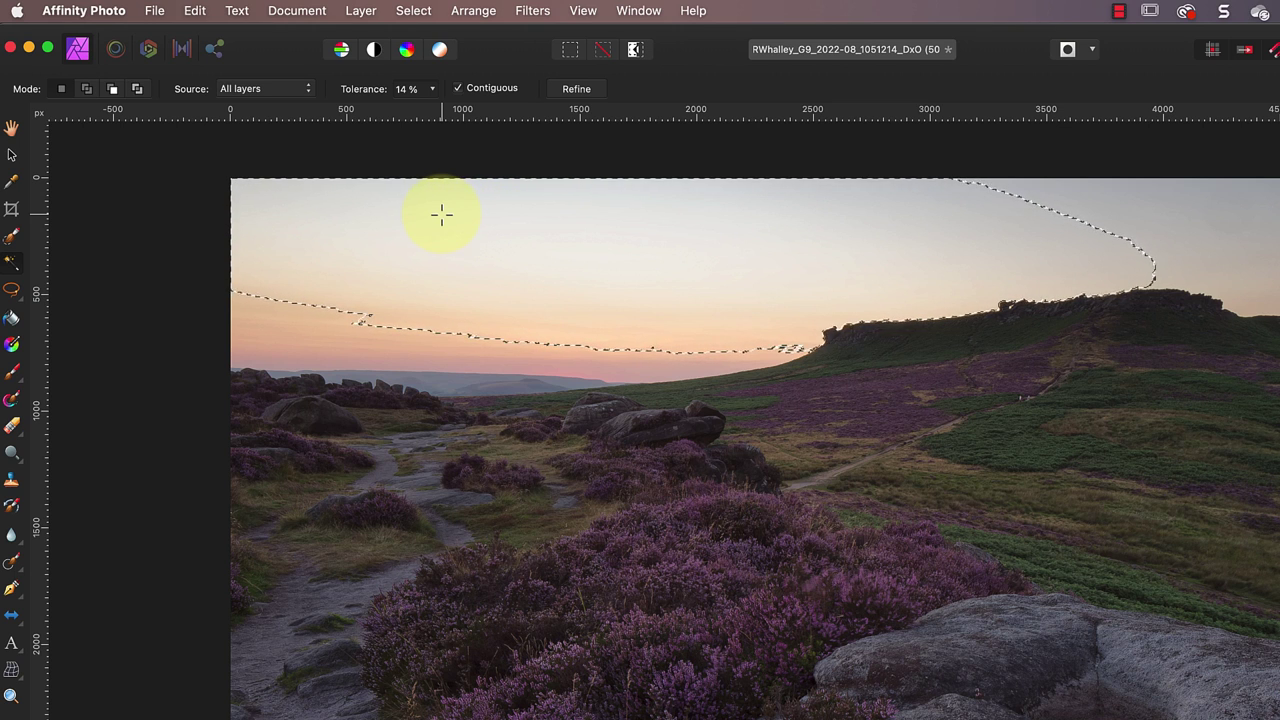
click(433, 91)
drag(435, 112, 468, 114)
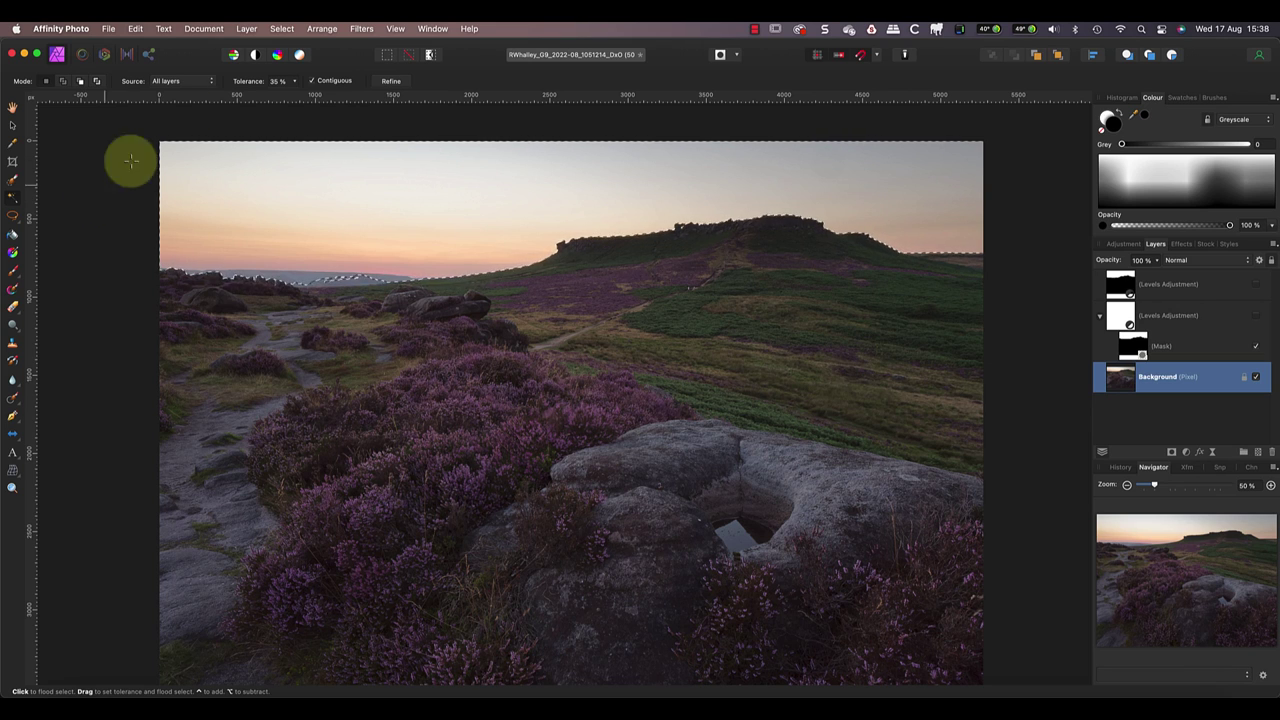
click(311, 81)
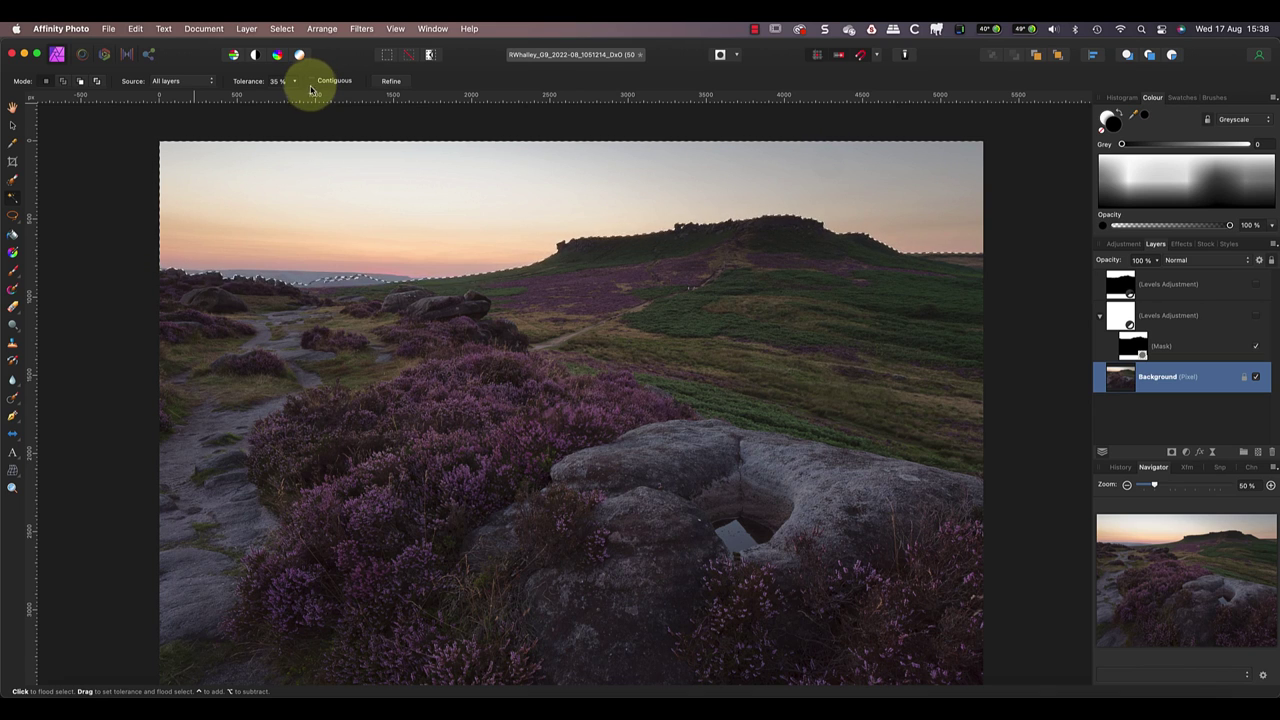
click(388, 224)
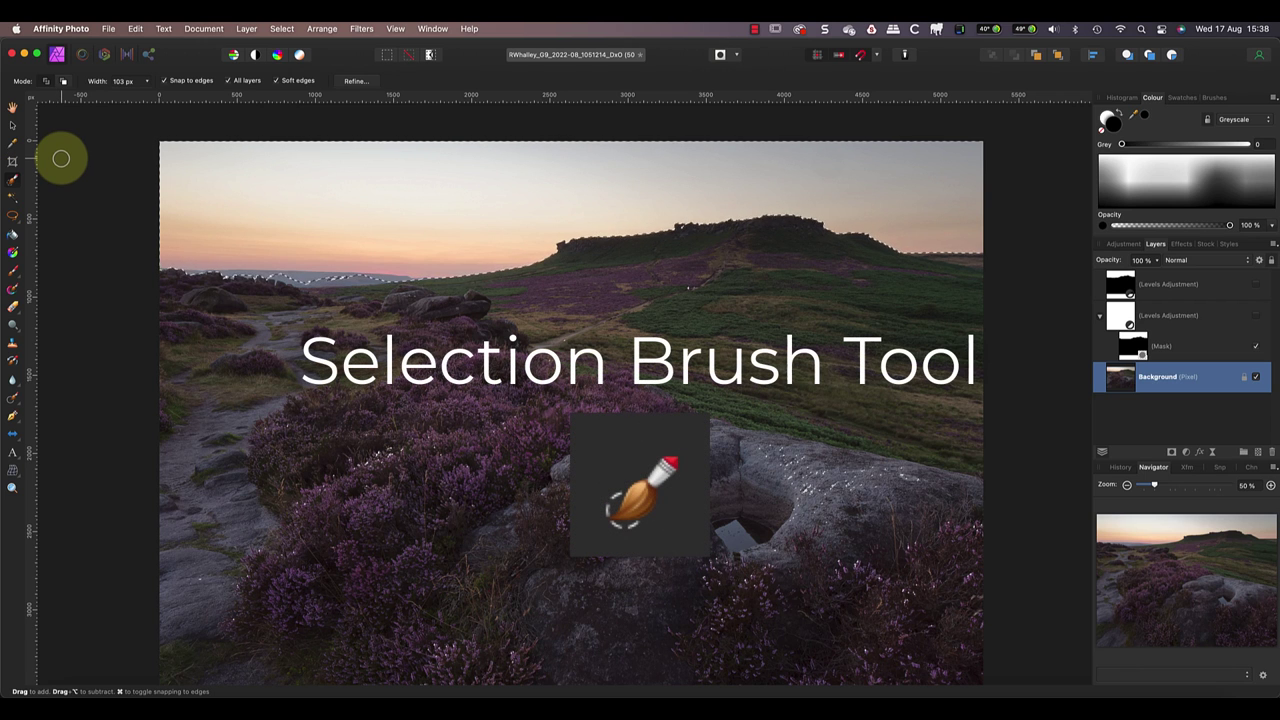
Deselect and brush a skyline-snapping selection over the sky from the top-left corner.
key(super+d)
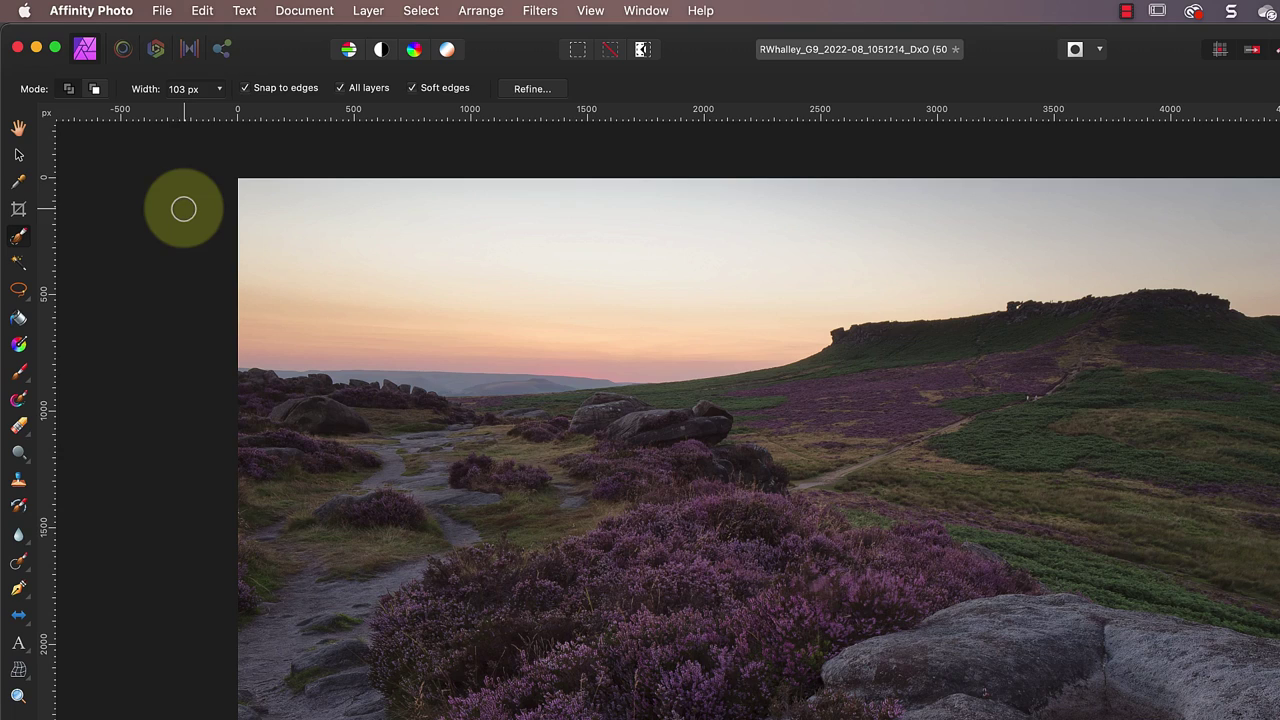
drag(214, 171, 347, 182)
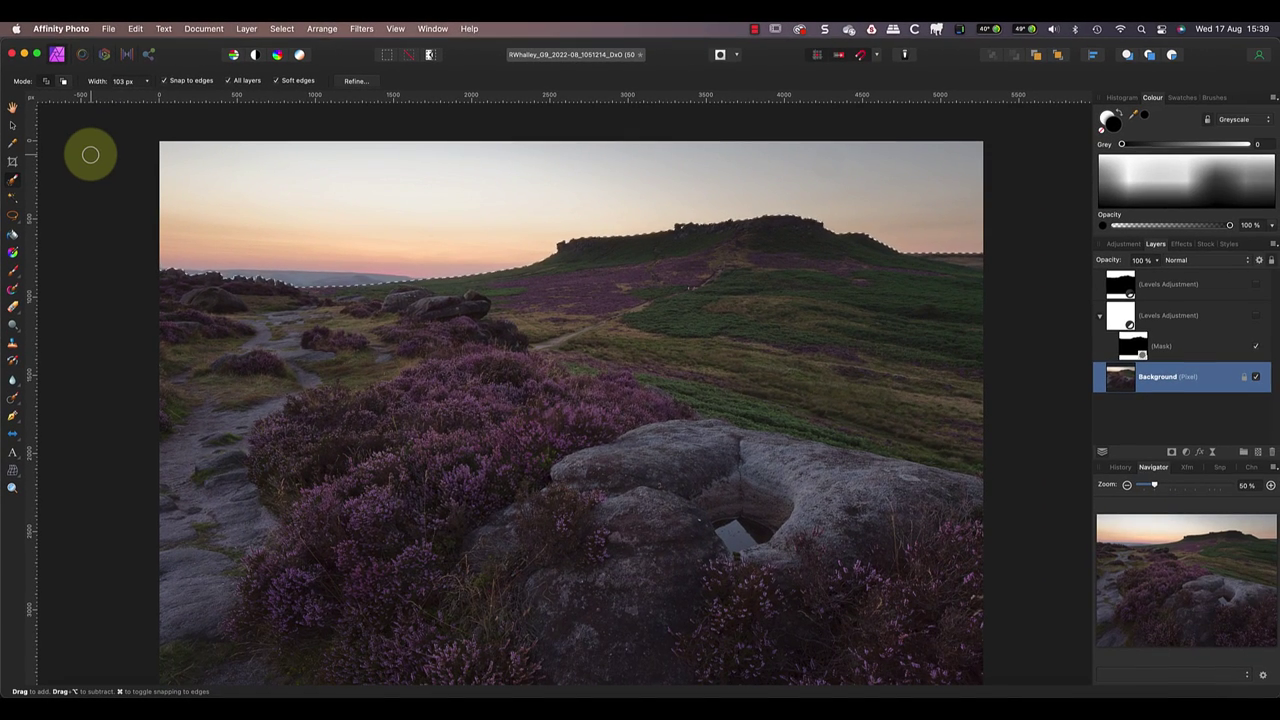